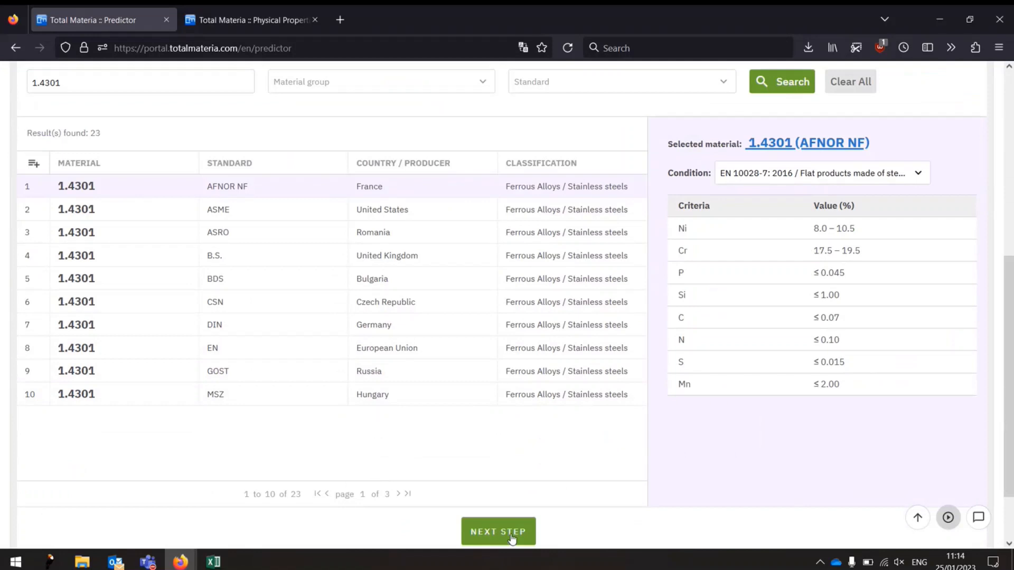
# Proceed with material 1.4301 (AFNOR NF) and choose Total Materia AI Deep Learning as the prediction implementation.
pyautogui.click(511, 534)
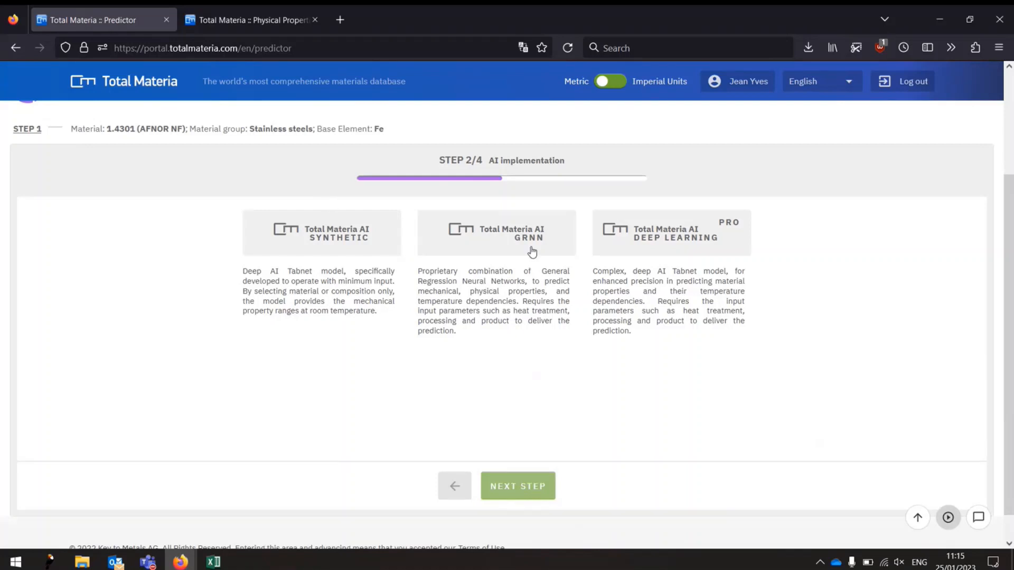
pyautogui.click(665, 248)
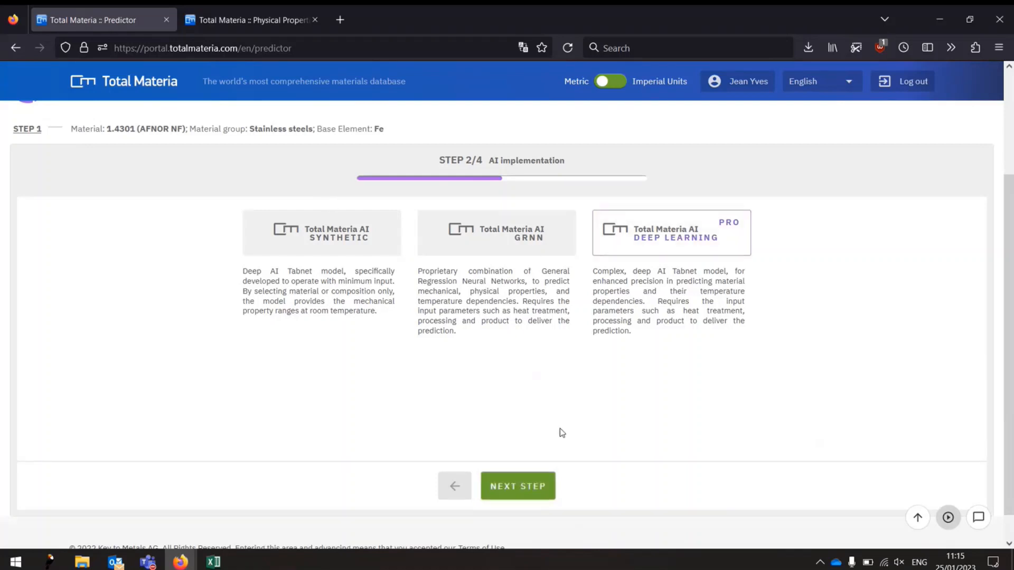
pyautogui.click(539, 491)
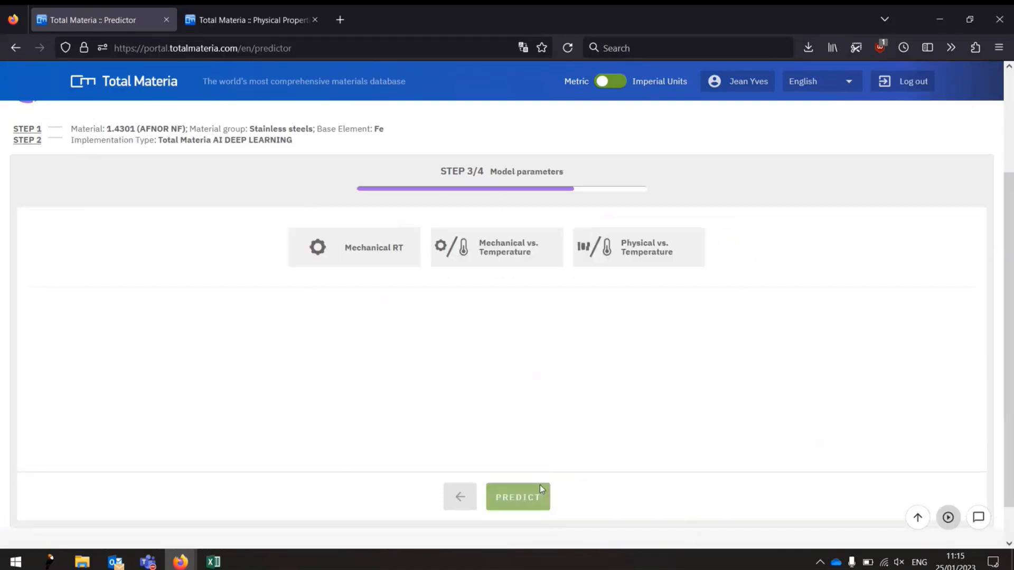
# Examine which properties can be predicted under Mechanical RT, Mechanical vs. Temperature and Physical vs. Temperature.
pyautogui.click(417, 252)
pyautogui.click(222, 326)
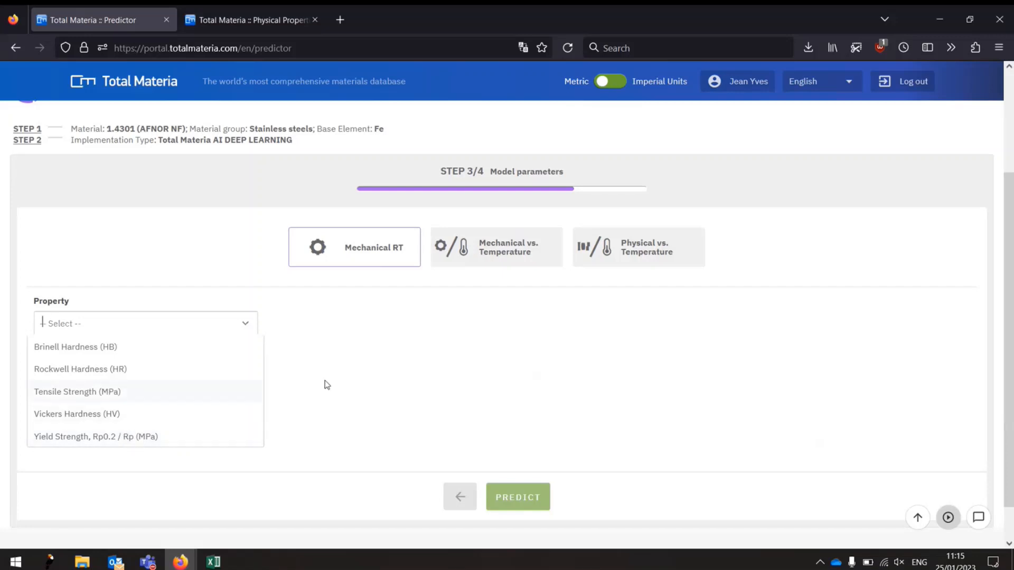
pyautogui.click(437, 333)
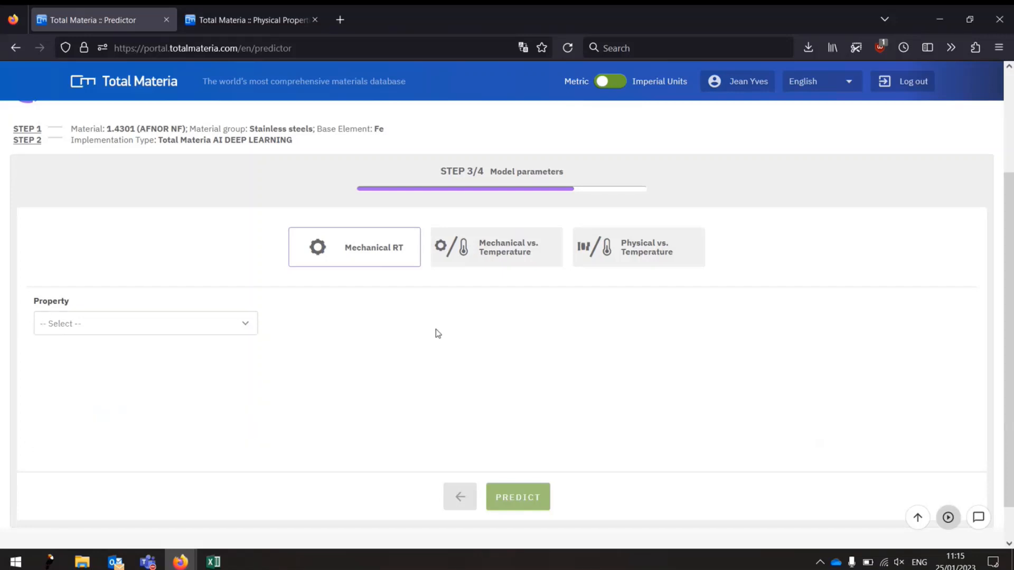
pyautogui.click(504, 252)
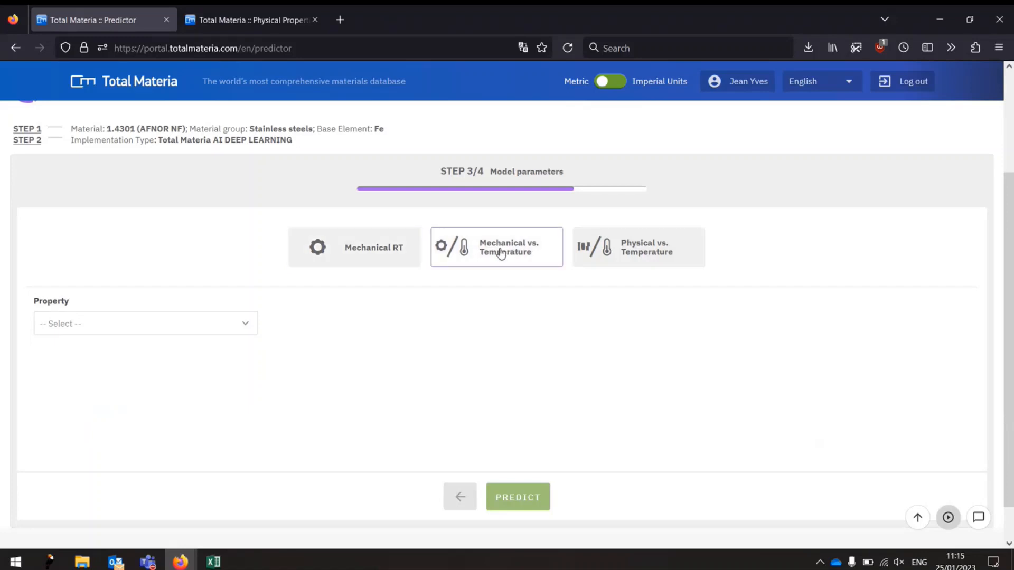
pyautogui.click(217, 323)
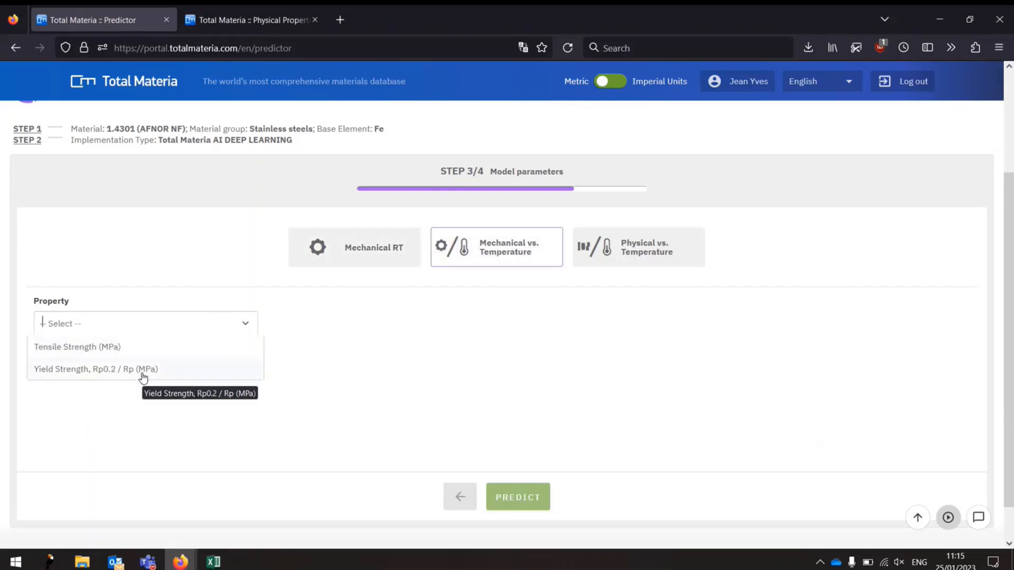
pyautogui.click(634, 253)
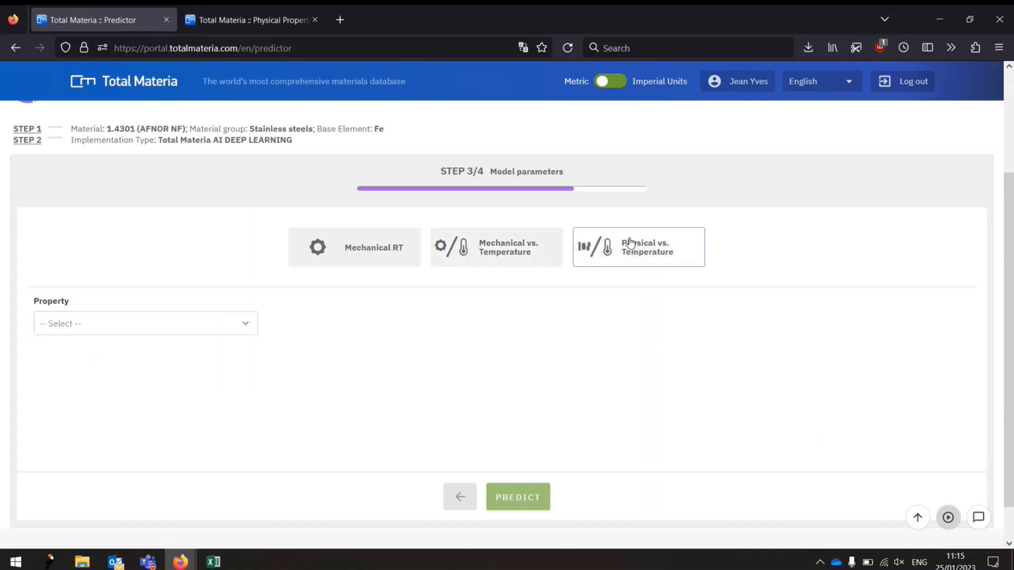
pyautogui.click(240, 324)
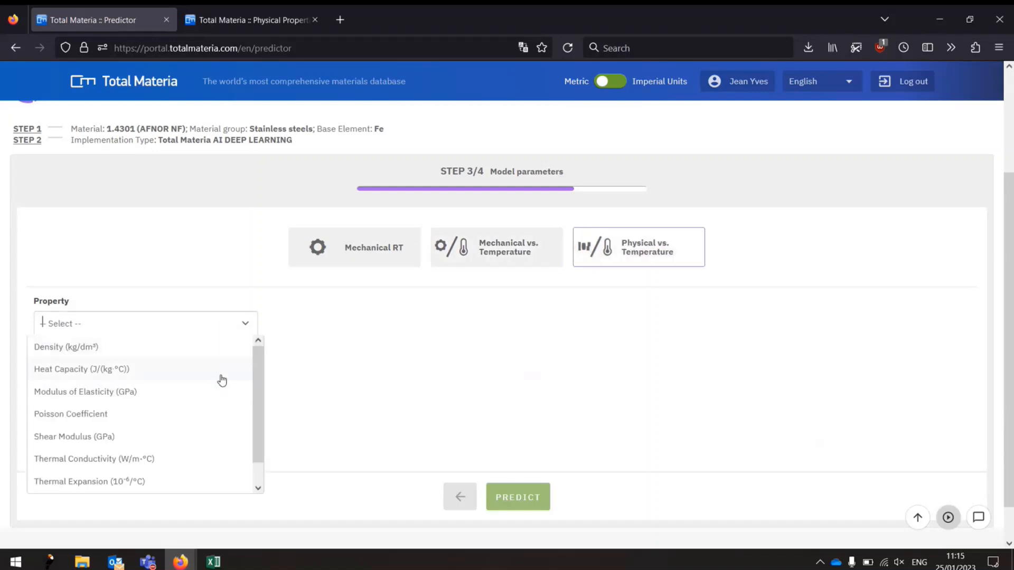
pyautogui.scroll(-1, 183, 421)
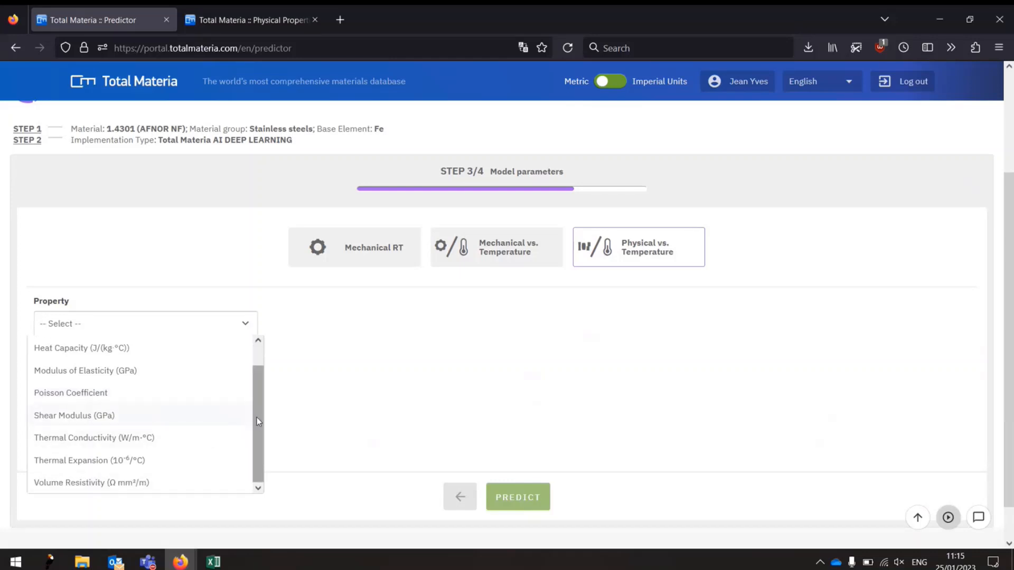
pyautogui.scroll(1, 258, 417)
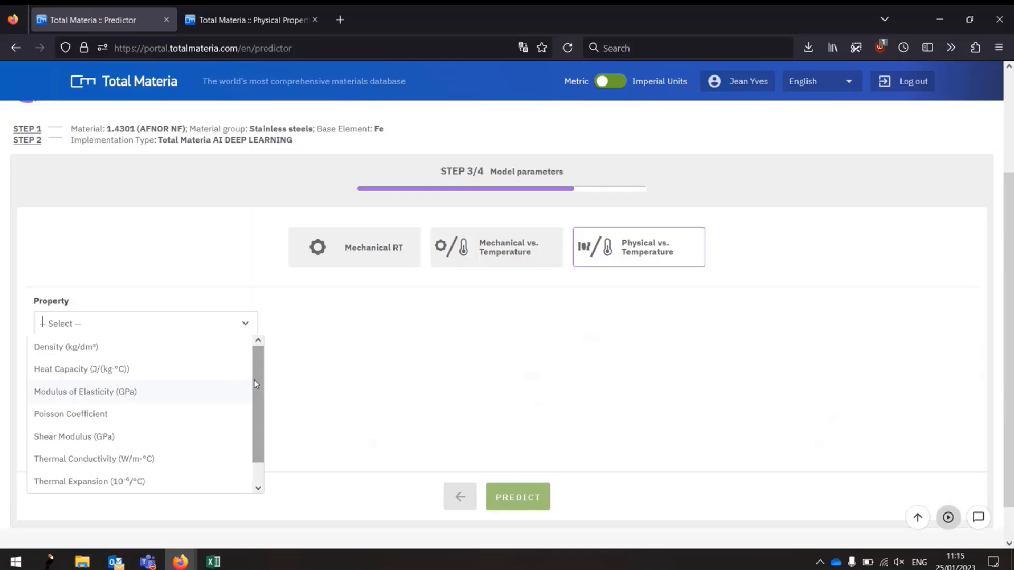
pyautogui.click(299, 297)
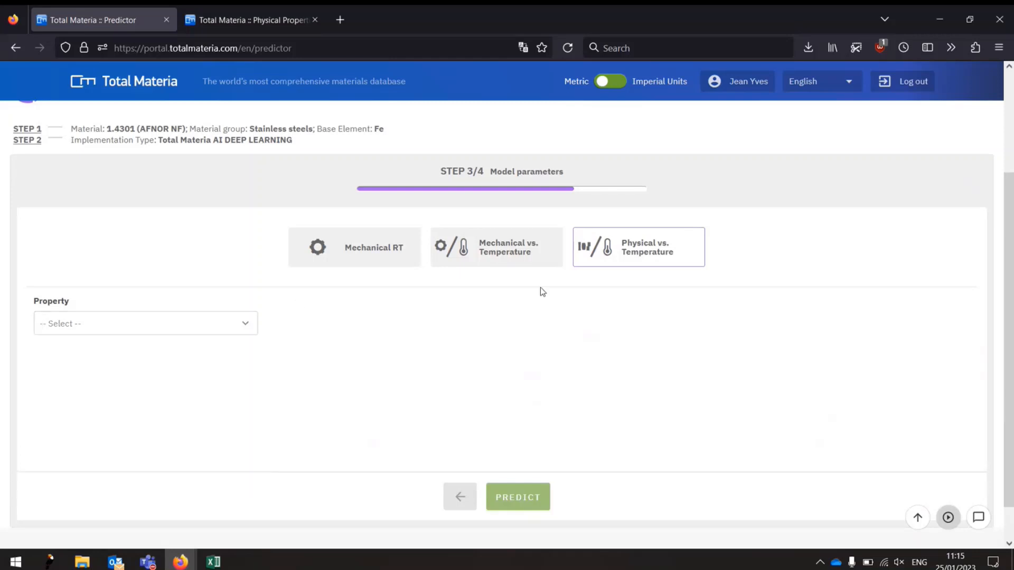
# Choose the Mechanical vs. Temperature group and Yield Strength, Rp0.2 / Rp (MPa) as the property to predict.
pyautogui.click(510, 256)
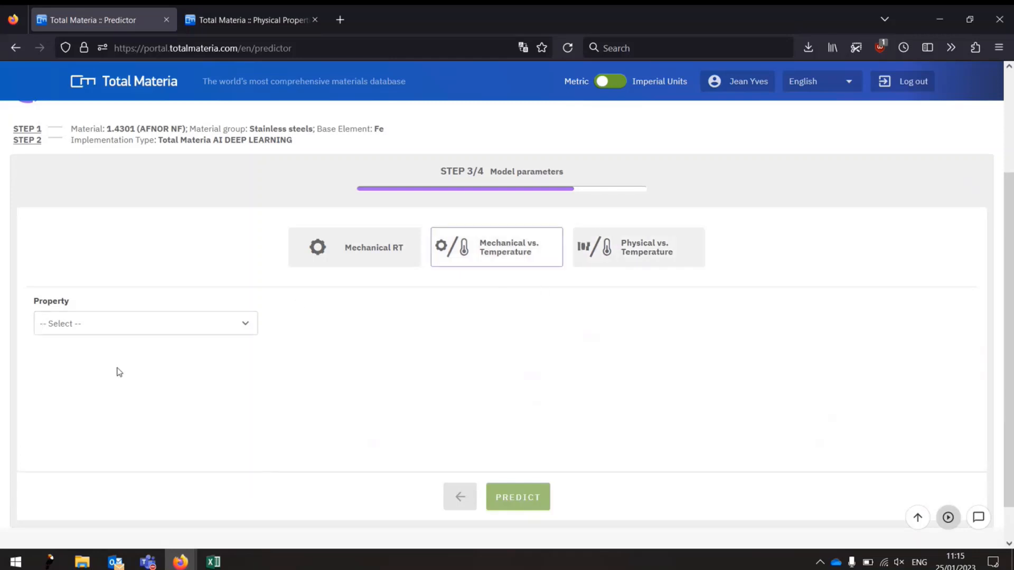
pyautogui.click(245, 323)
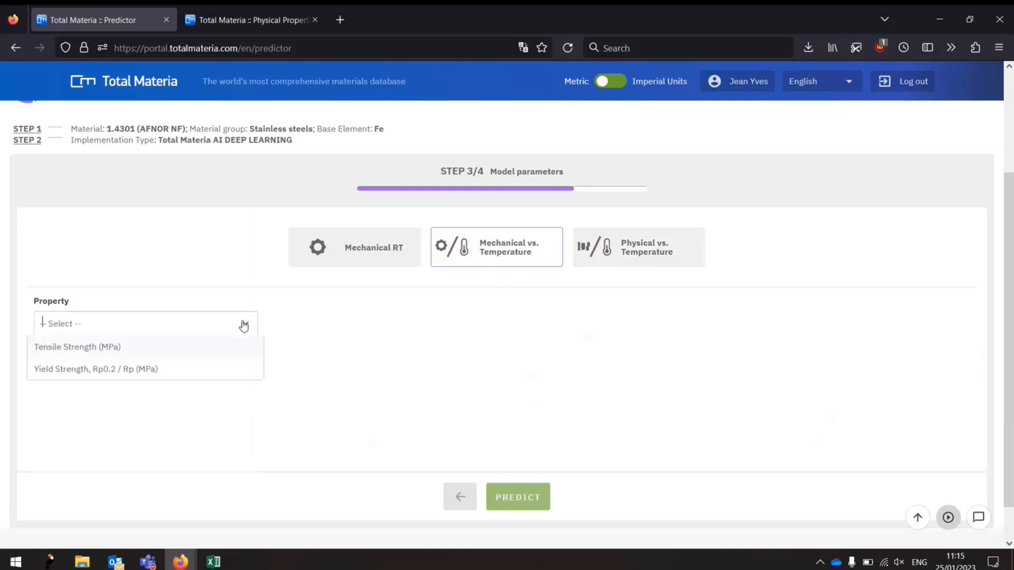
pyautogui.click(182, 373)
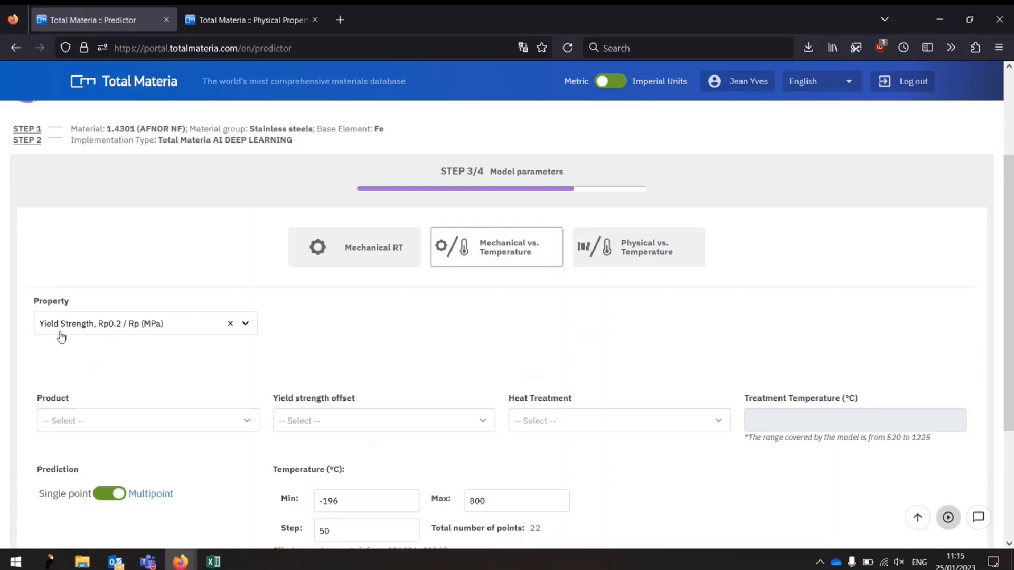
# Set the product to Flats (plates, sheets, strips, foils), the yield strength offset to 0.2% and the heat treatment to Annealed.
pyautogui.scroll(-3, 213, 331)
pyautogui.click(244, 282)
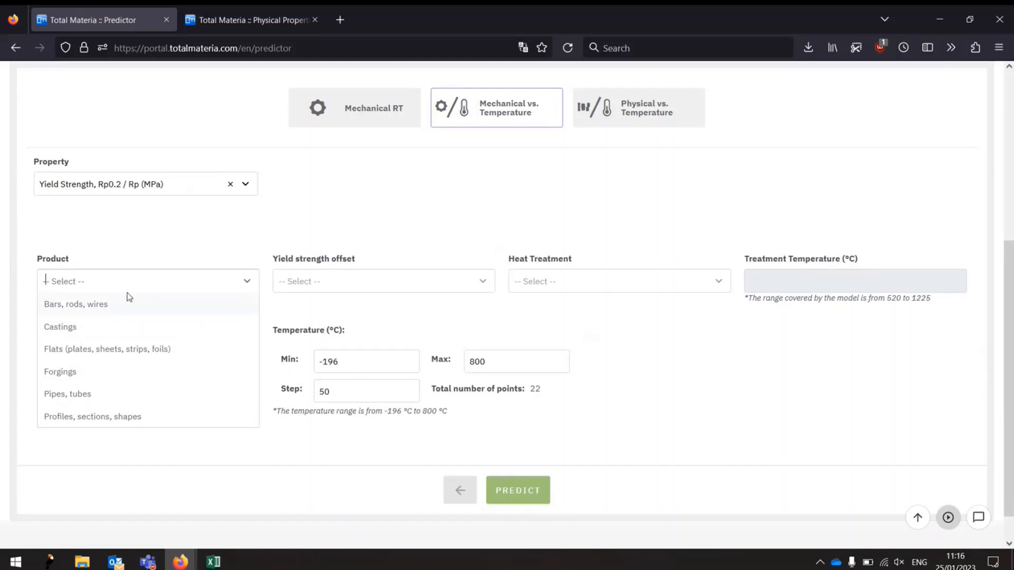
pyautogui.click(138, 357)
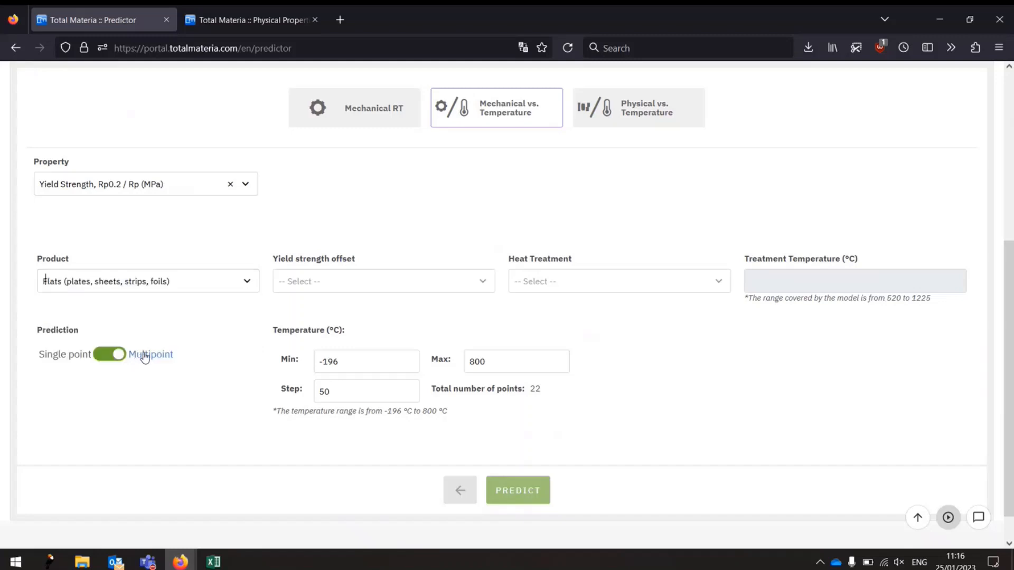
pyautogui.click(341, 290)
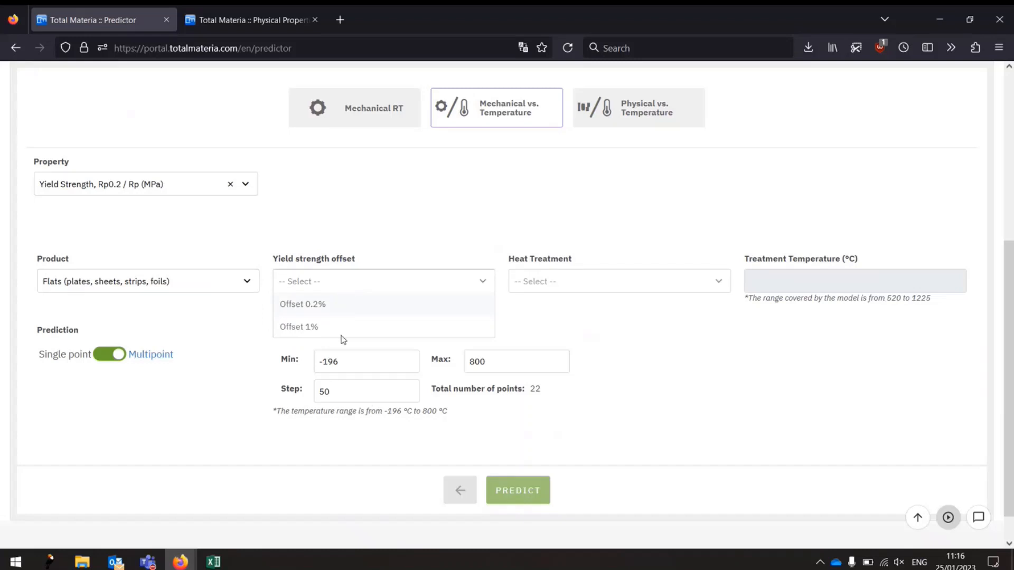
pyautogui.click(337, 311)
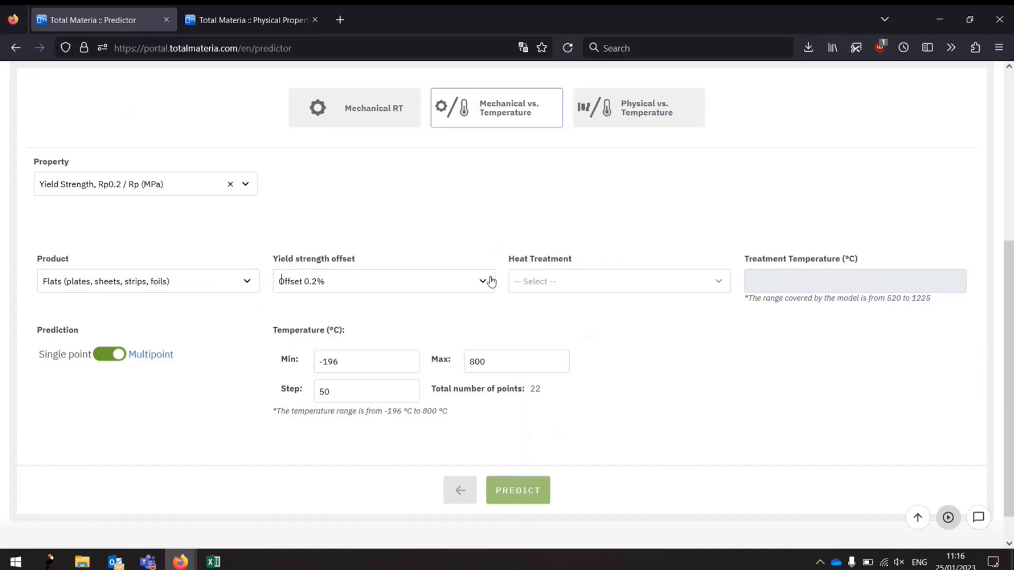
pyautogui.click(692, 288)
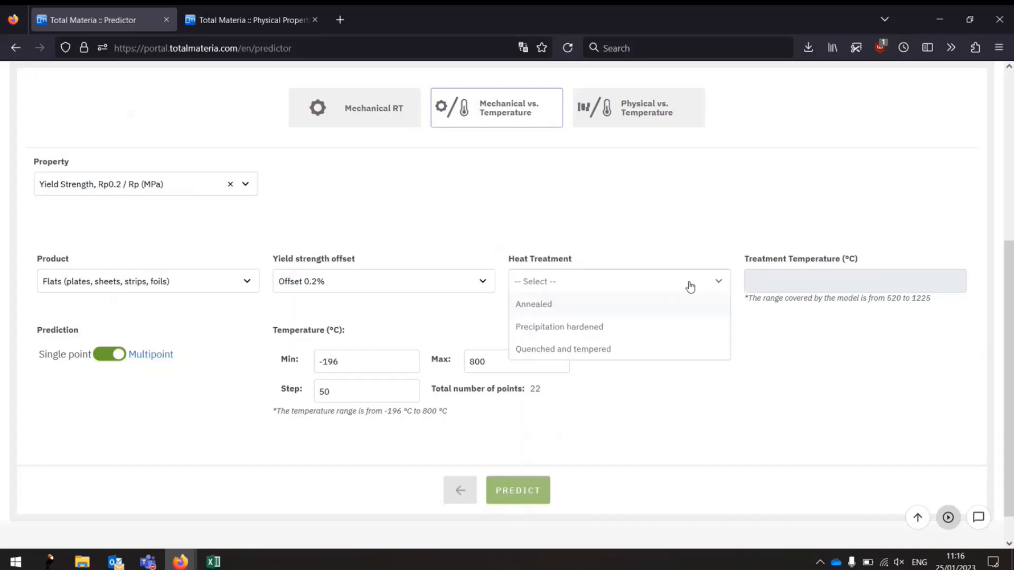
pyautogui.click(580, 312)
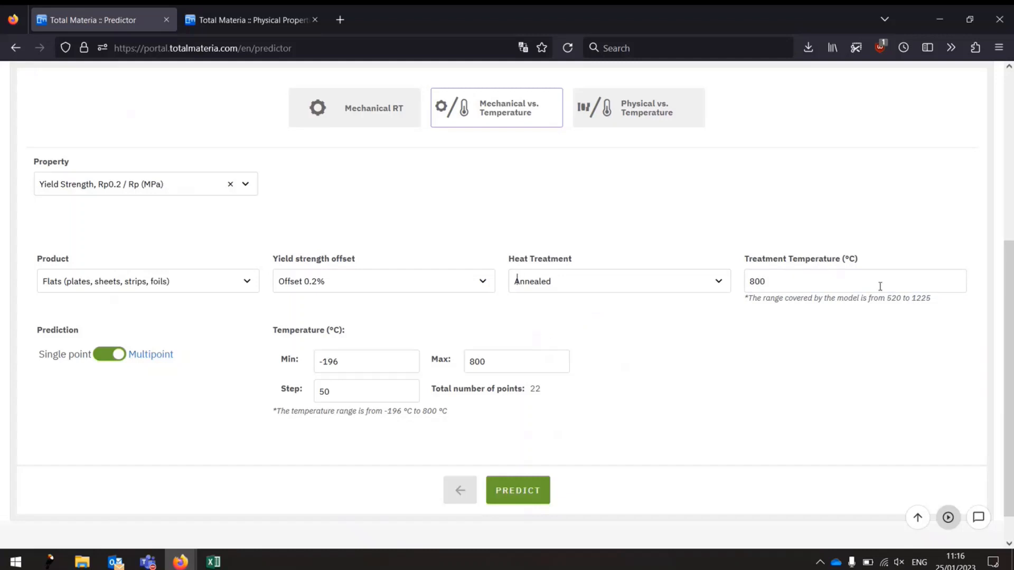
# Run the multipoint yield strength prediction with the 800 °C treatment temperature.
pyautogui.doubleClick(763, 282)
pyautogui.click(762, 365)
pyautogui.click(533, 497)
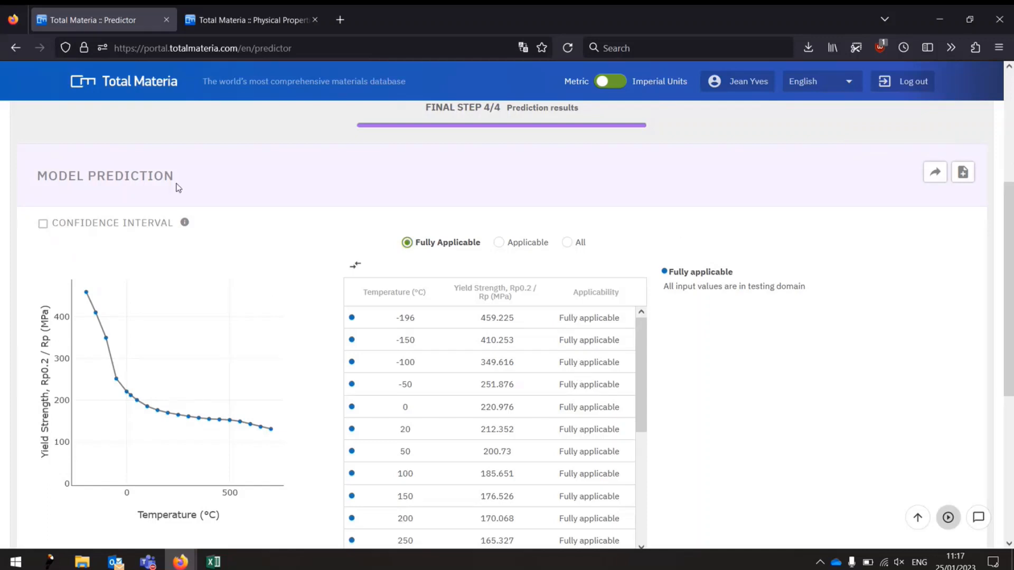
# Return to the model parameters, rerun the prediction with a treatment temperature of 950 °C, and add its curve to Diagram Comparison.
pyautogui.scroll(1, 161, 280)
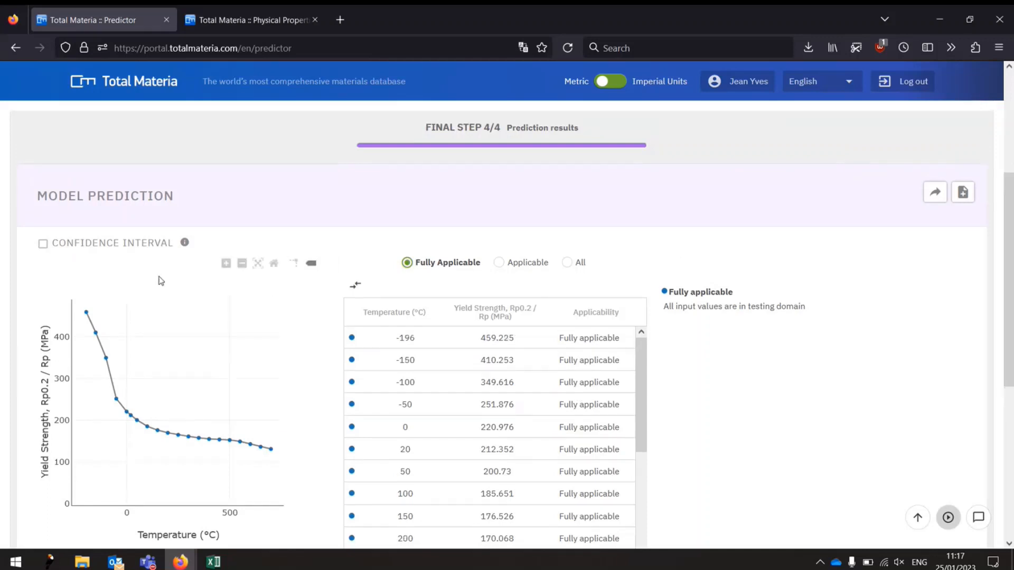
pyautogui.scroll(2, 161, 280)
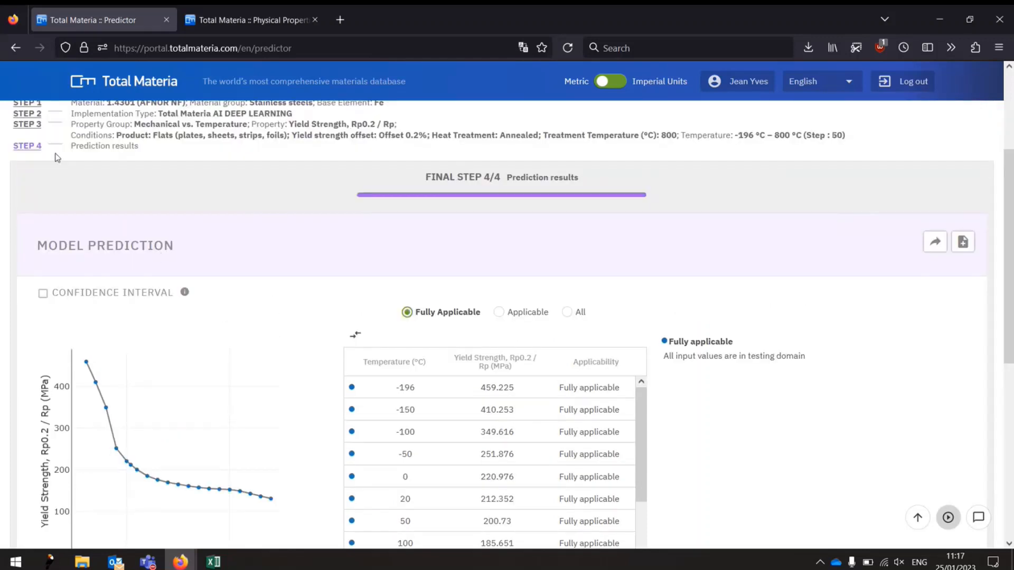
pyautogui.click(36, 131)
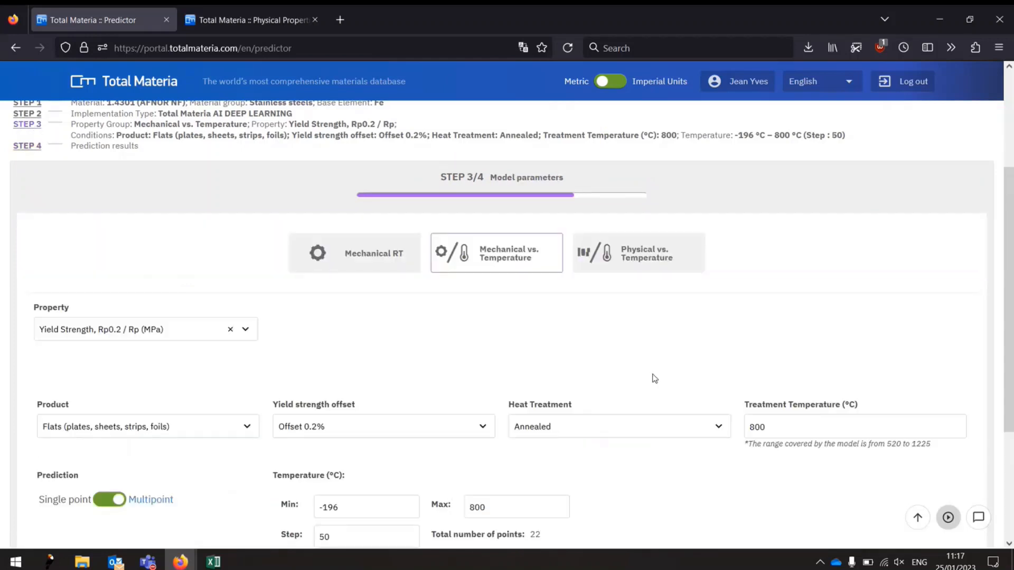
pyautogui.scroll(-2, 660, 370)
pyautogui.scroll(-3, 668, 361)
pyautogui.doubleClick(777, 291)
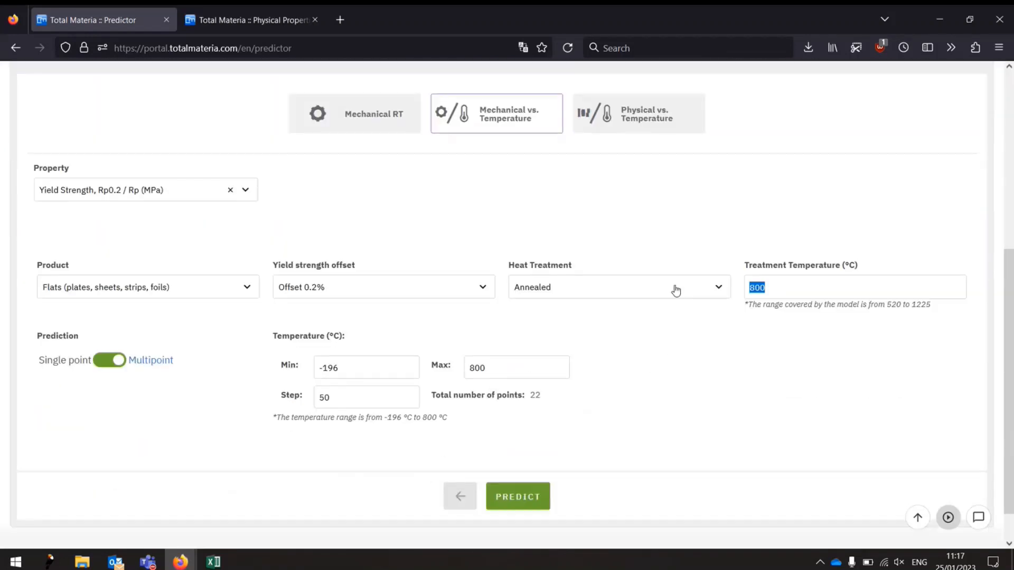
pyautogui.write('950')
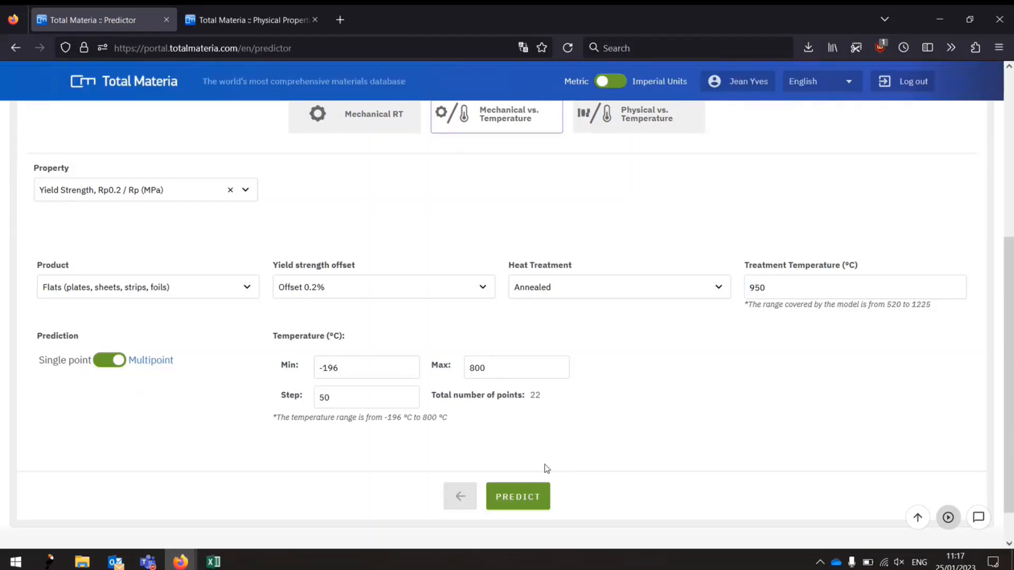
pyautogui.click(515, 497)
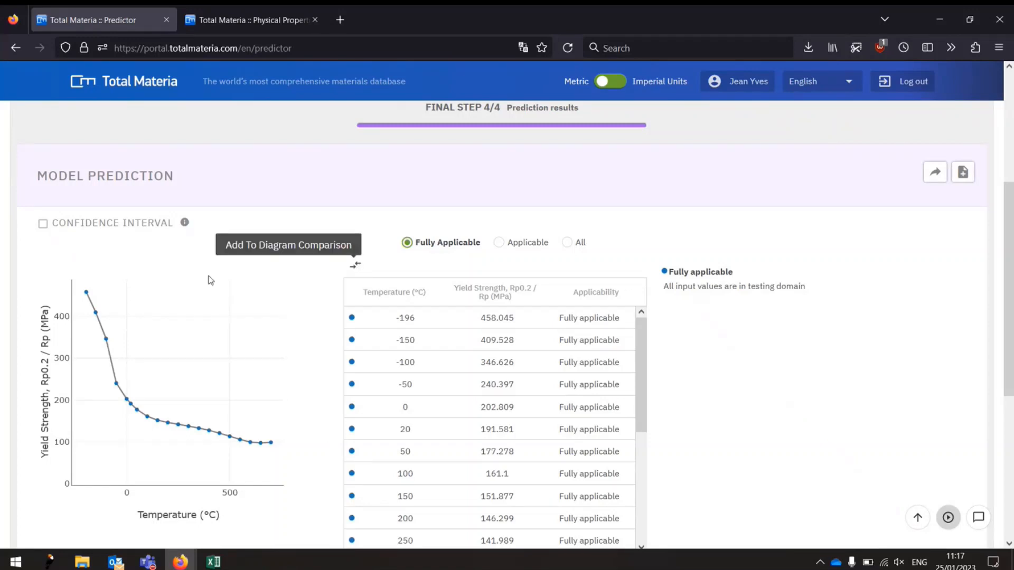
pyautogui.click(355, 265)
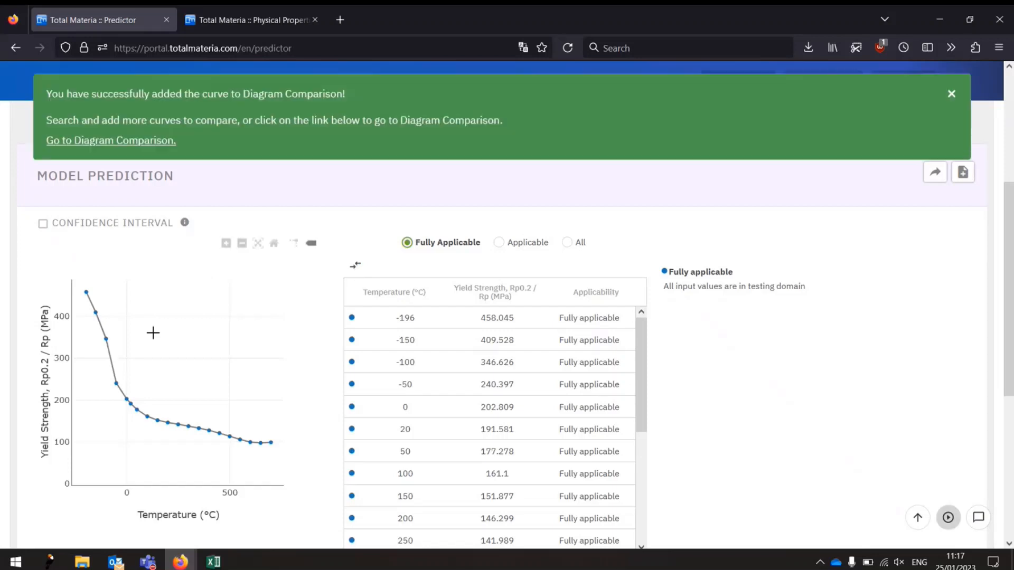
# Return to the model parameters, set the treatment temperature to 800 °C and rerun the prediction.
pyautogui.scroll(4, 155, 334)
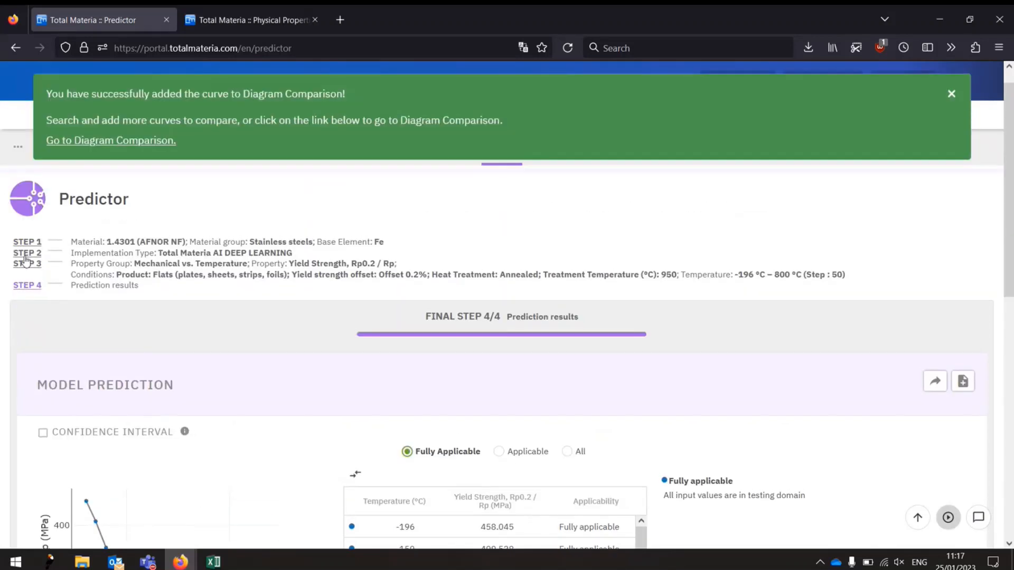
pyautogui.click(32, 274)
pyautogui.scroll(-5, 686, 385)
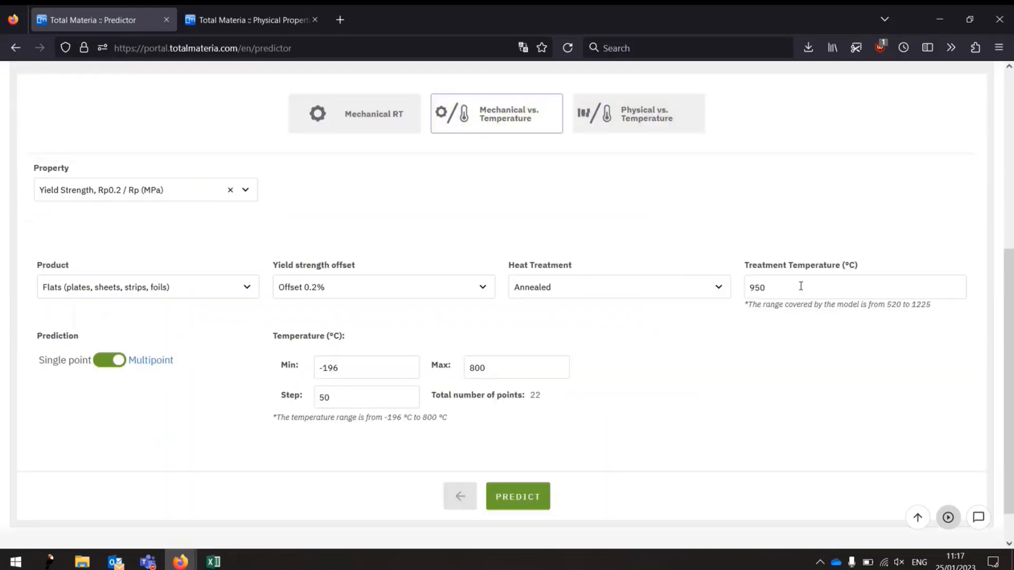
pyautogui.write('800')
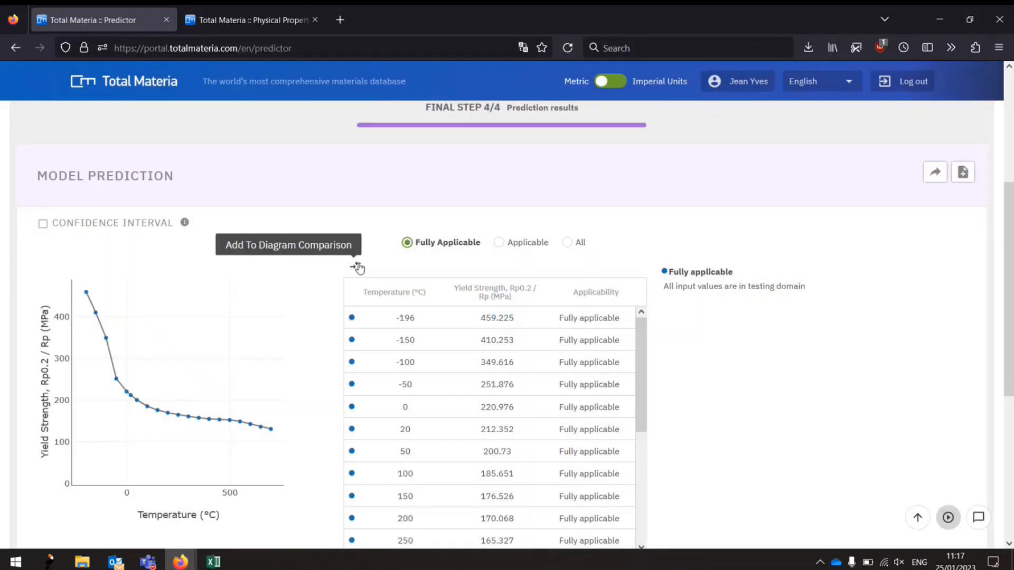
# Add the 800 °C yield strength curve to Diagram Comparison and open the comparison diagram.
pyautogui.click(357, 267)
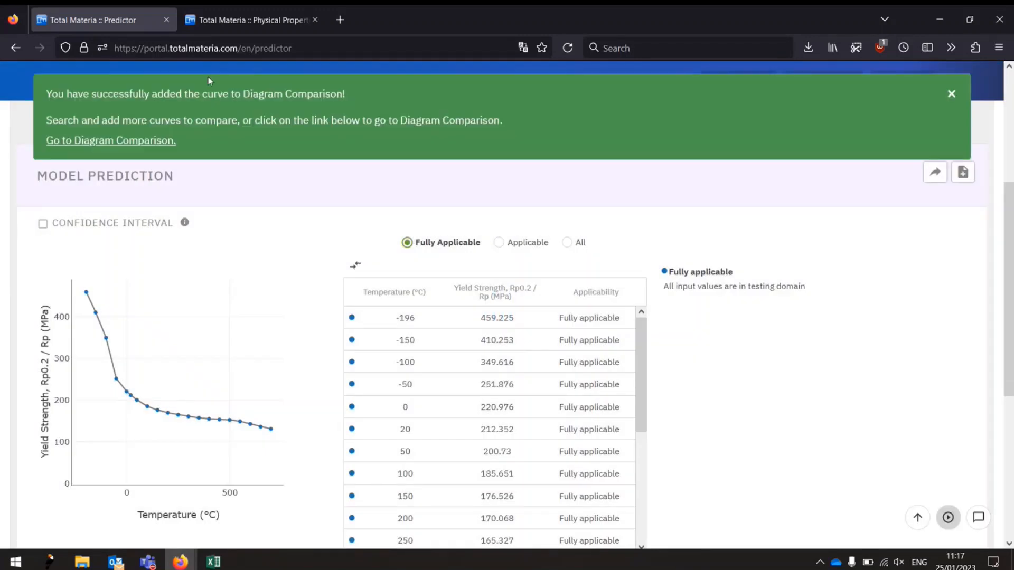
pyautogui.click(146, 144)
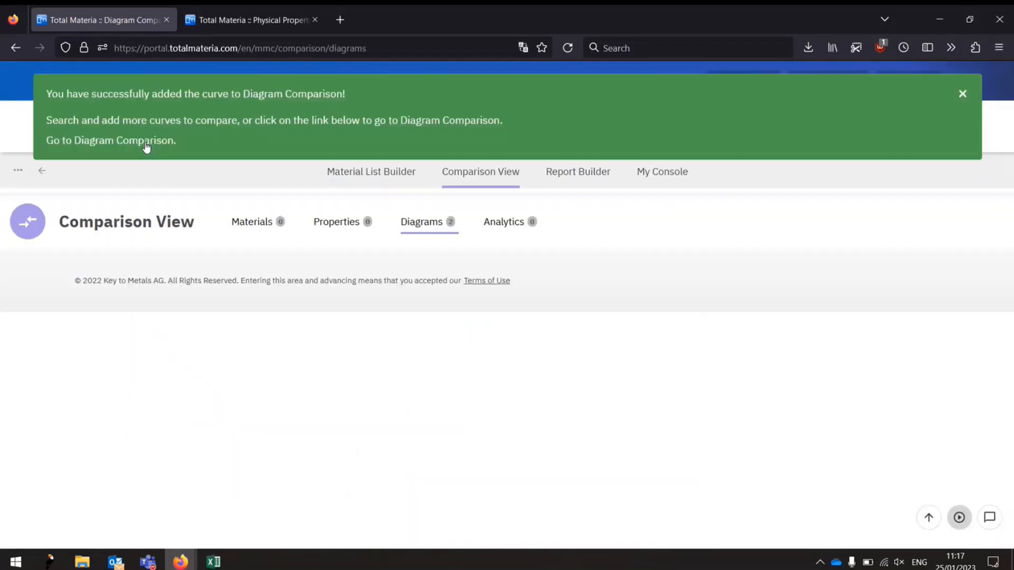
pyautogui.scroll(-3, 343, 259)
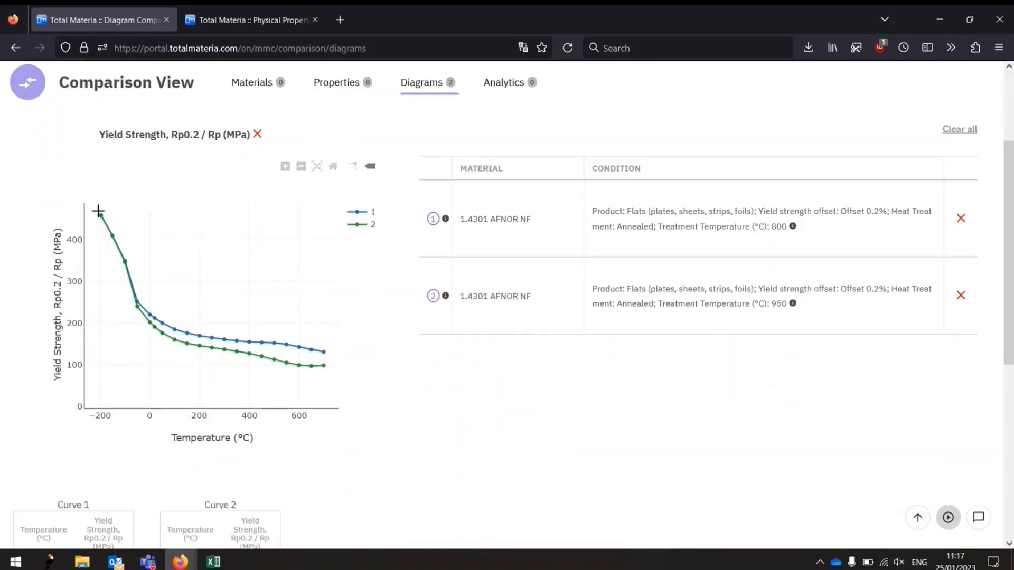
# Return to the Predictor's model parameters, set the treatment temperature to 750 °C and rerun the yield strength prediction.
pyautogui.moveTo(109, 236)
pyautogui.scroll(3, 303, 287)
pyautogui.click(221, 144)
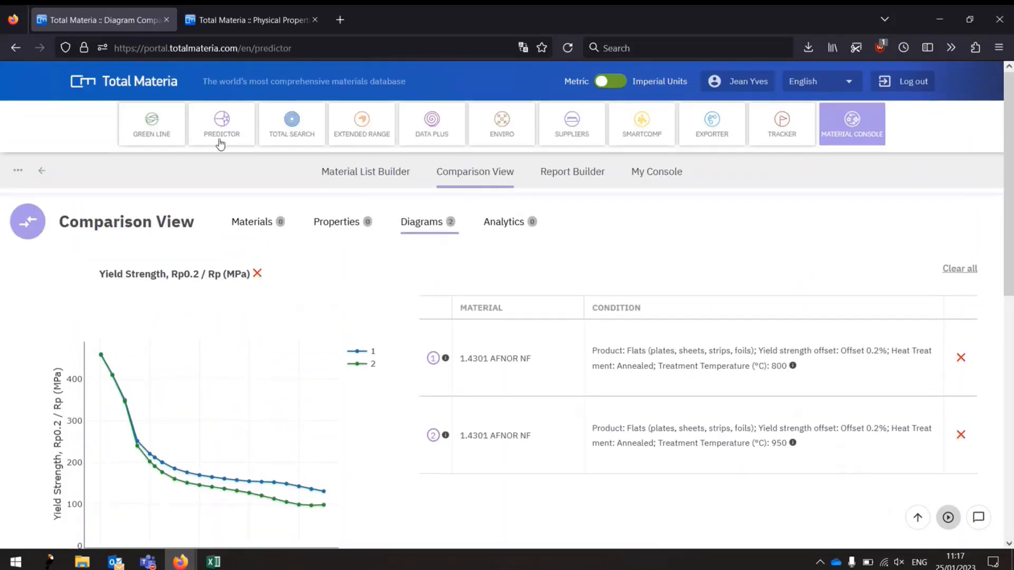
pyautogui.click(24, 287)
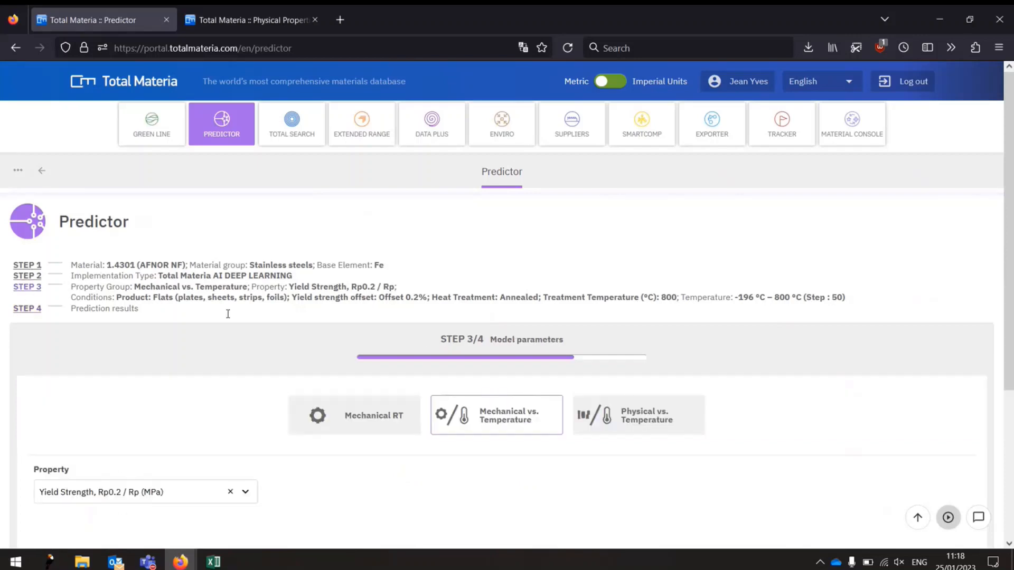
pyautogui.scroll(-5, 476, 306)
pyautogui.moveTo(766, 310); pyautogui.dragTo(737, 311)
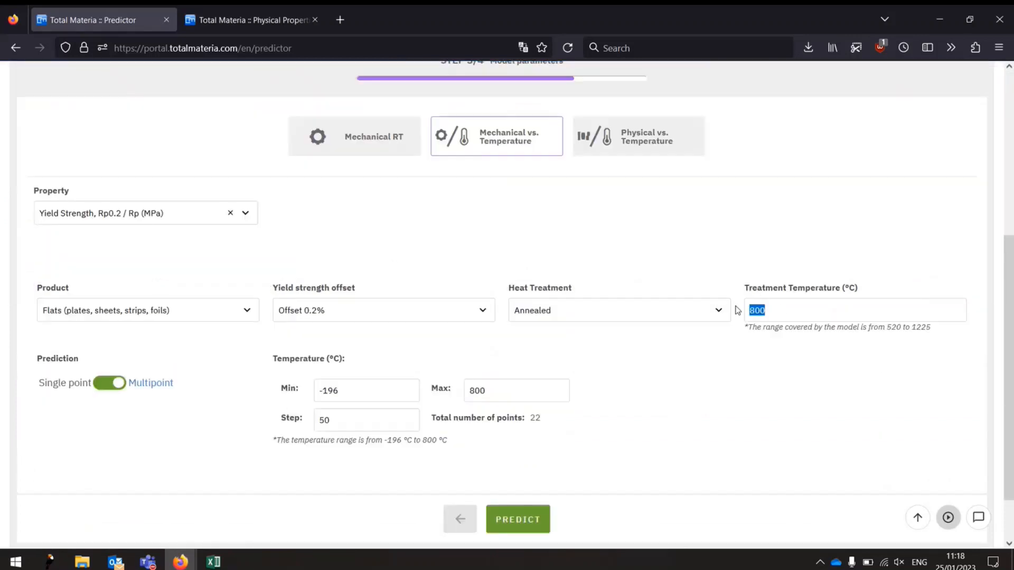
pyautogui.write('750')
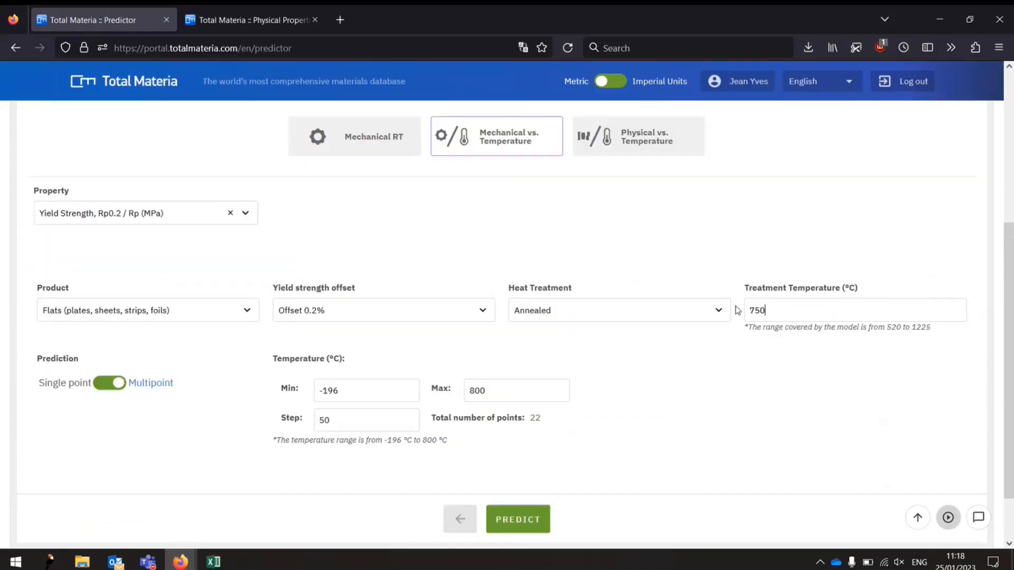
pyautogui.click(538, 521)
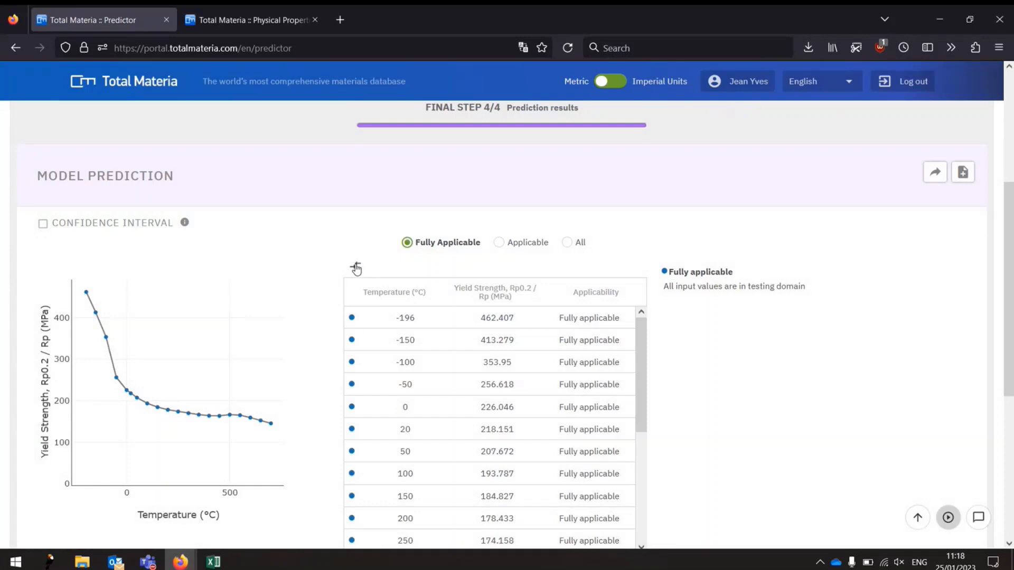
# Add the 750 °C yield strength curve to Diagram Comparison and open the comparison diagram.
pyautogui.click(356, 268)
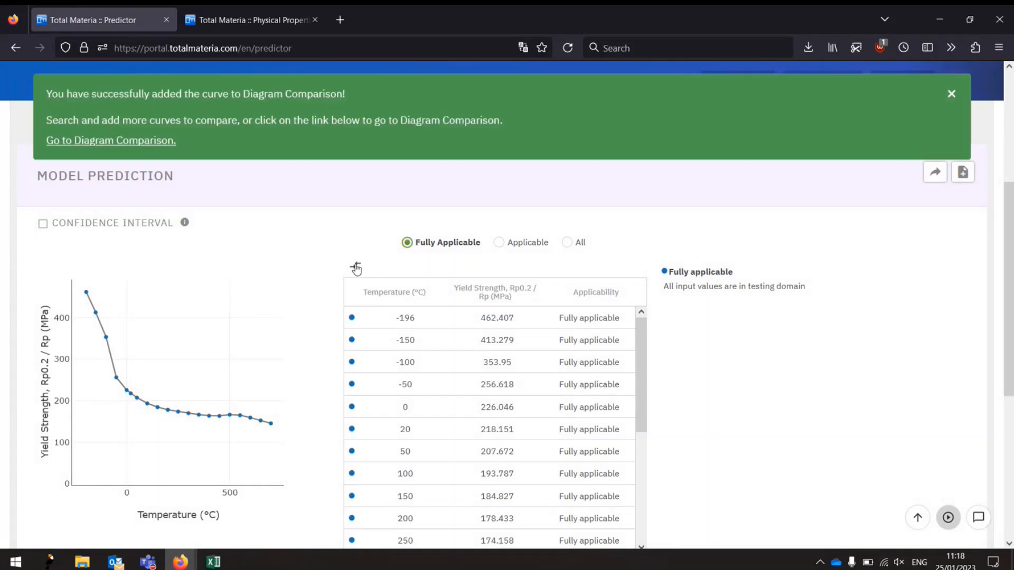
pyautogui.click(143, 147)
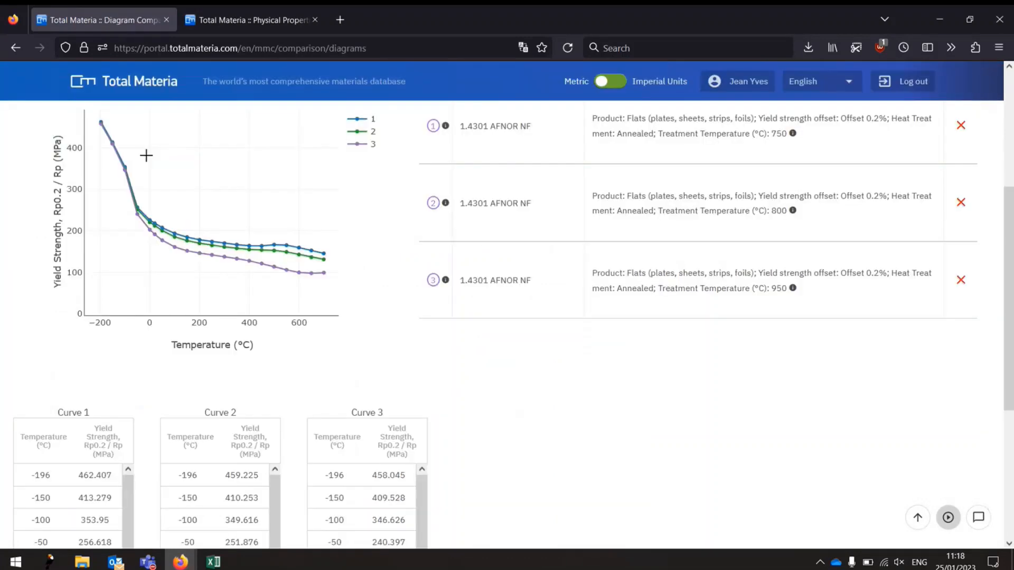
pyautogui.scroll(2, 483, 274)
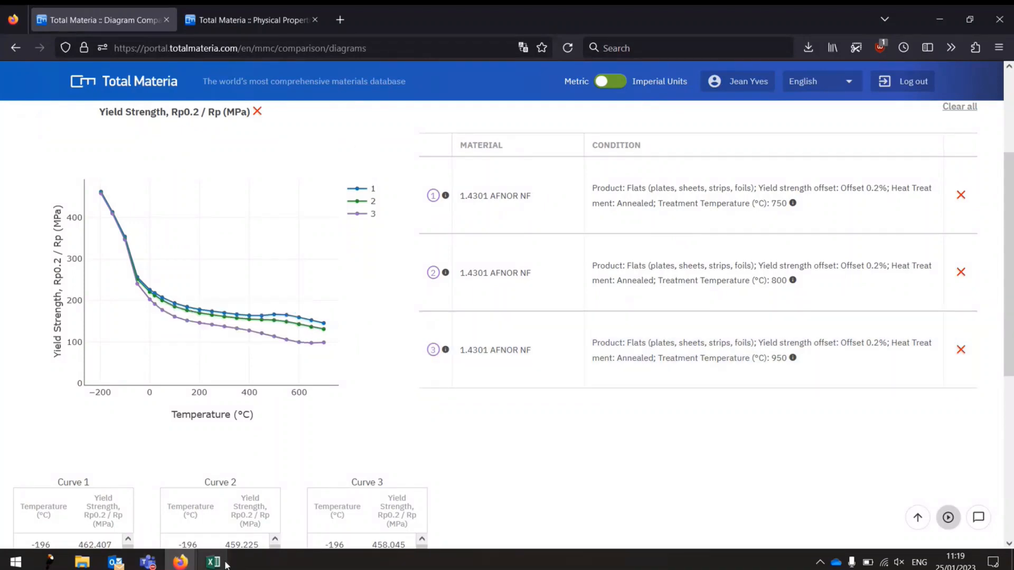
# Switch to Excel, view AI_UTS_Comp.xlsx, and examine the base chemical composition in cells A1:B7 of AI_Base.xlsx.
pyautogui.moveTo(225, 563)
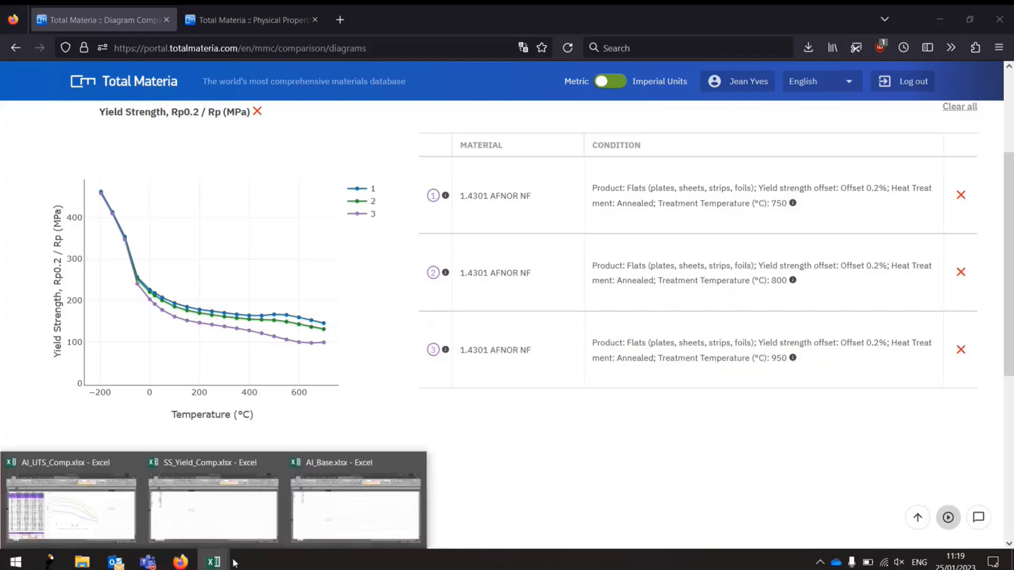
pyautogui.click(88, 510)
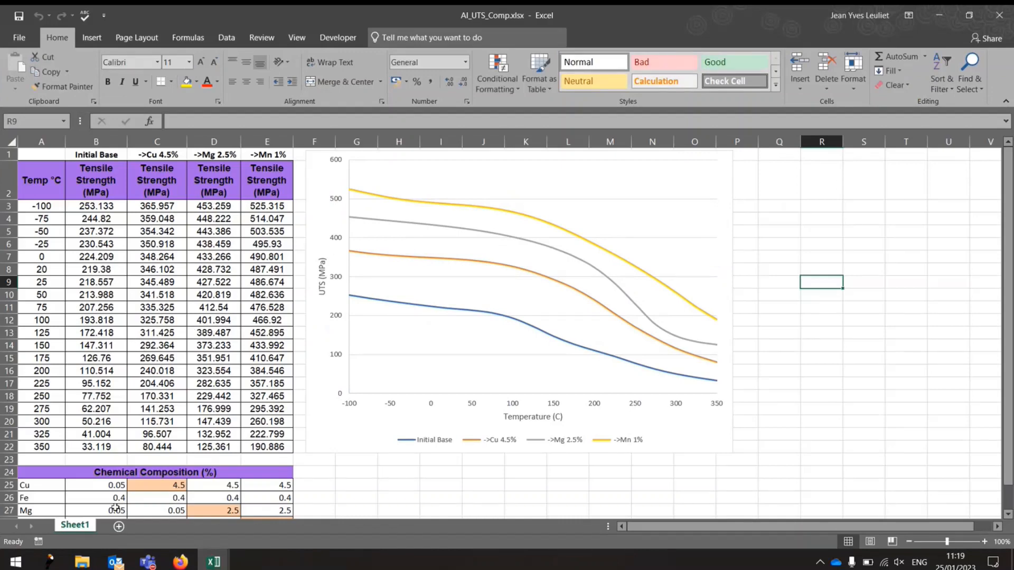
pyautogui.click(214, 562)
pyautogui.click(366, 511)
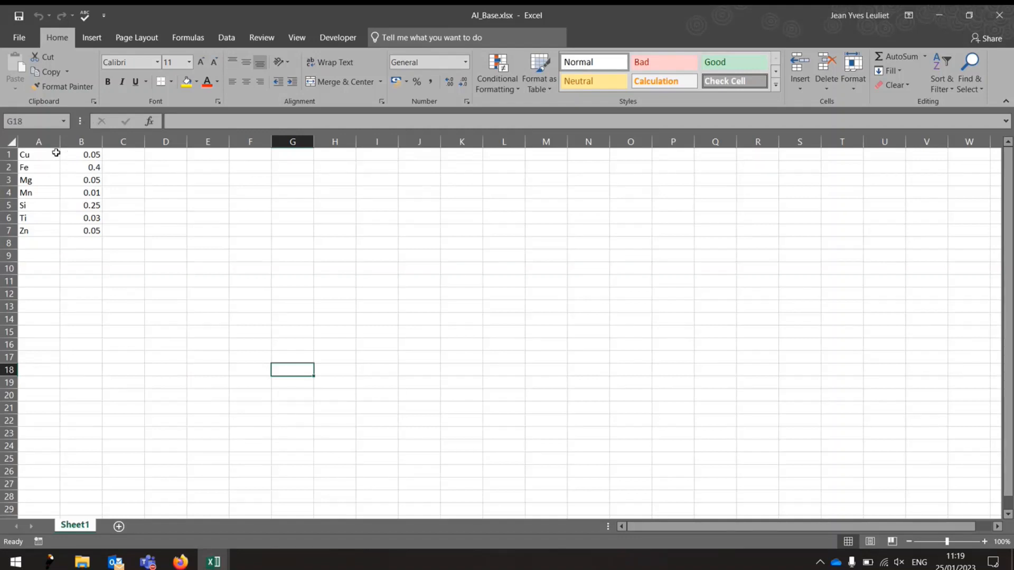
pyautogui.moveTo(49, 152); pyautogui.dragTo(98, 231)
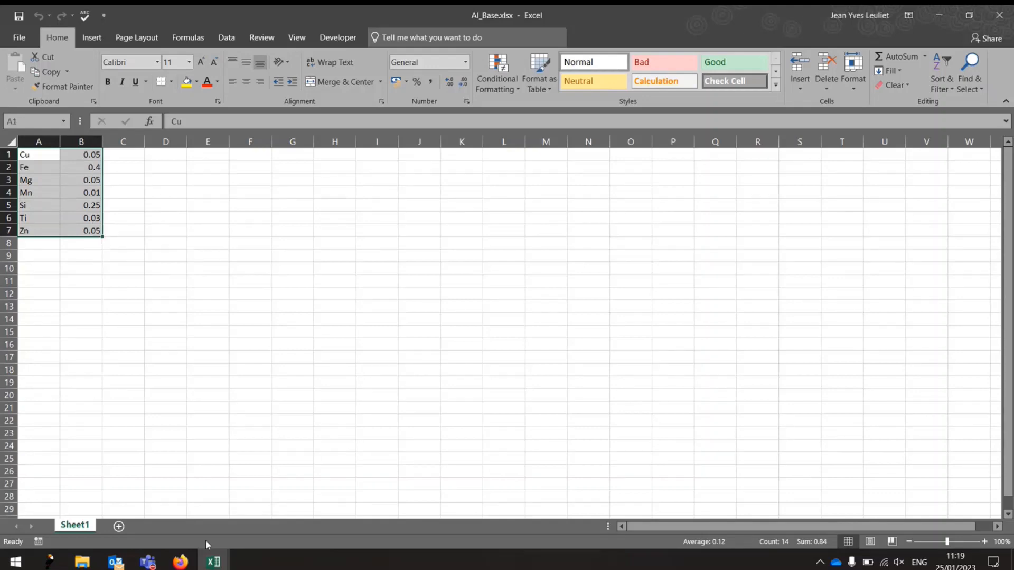
# In AI_UTS_Comp.xlsx, examine the highlighted Cu, Mg and Mn contents and the Initial Base tensile strength values.
pyautogui.click(213, 562)
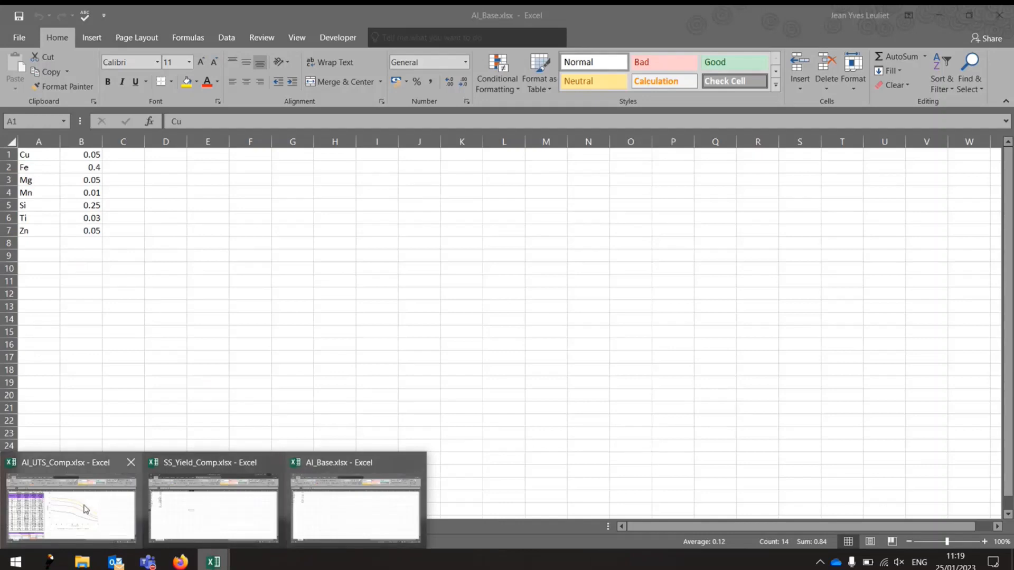
pyautogui.click(86, 510)
pyautogui.scroll(-3, 158, 317)
pyautogui.click(157, 346)
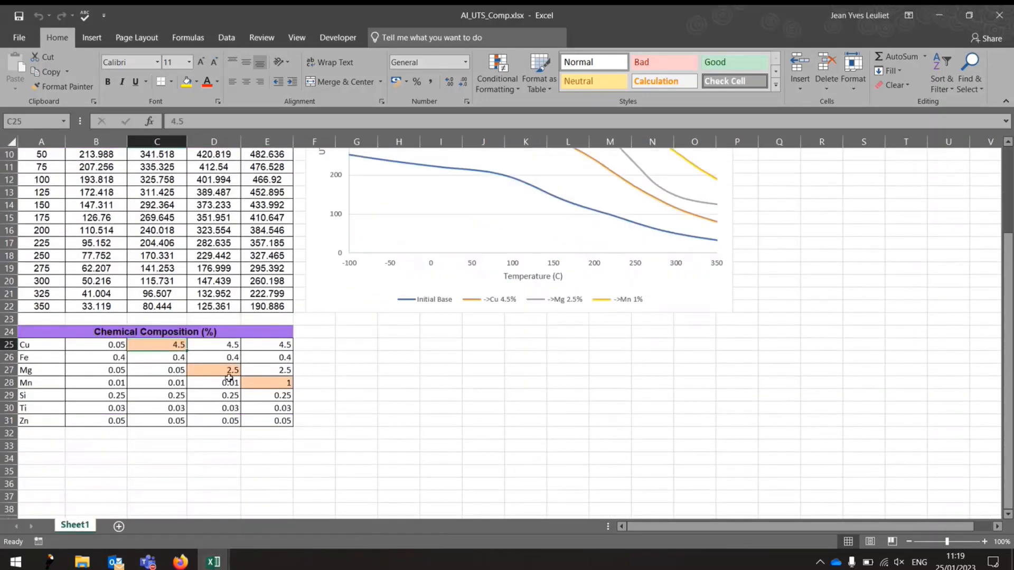
pyautogui.click(228, 373)
pyautogui.click(273, 386)
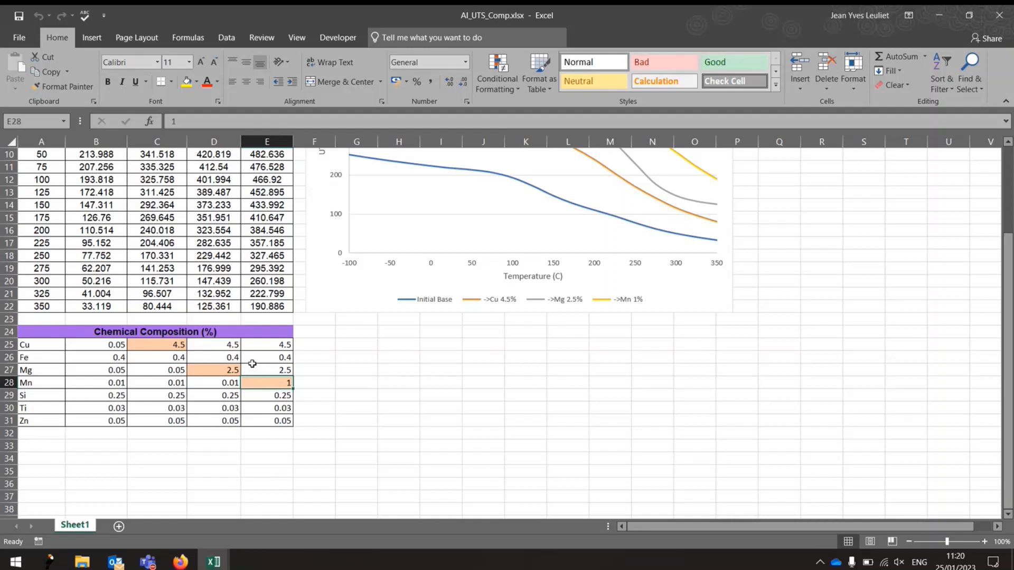
pyautogui.scroll(3, 245, 361)
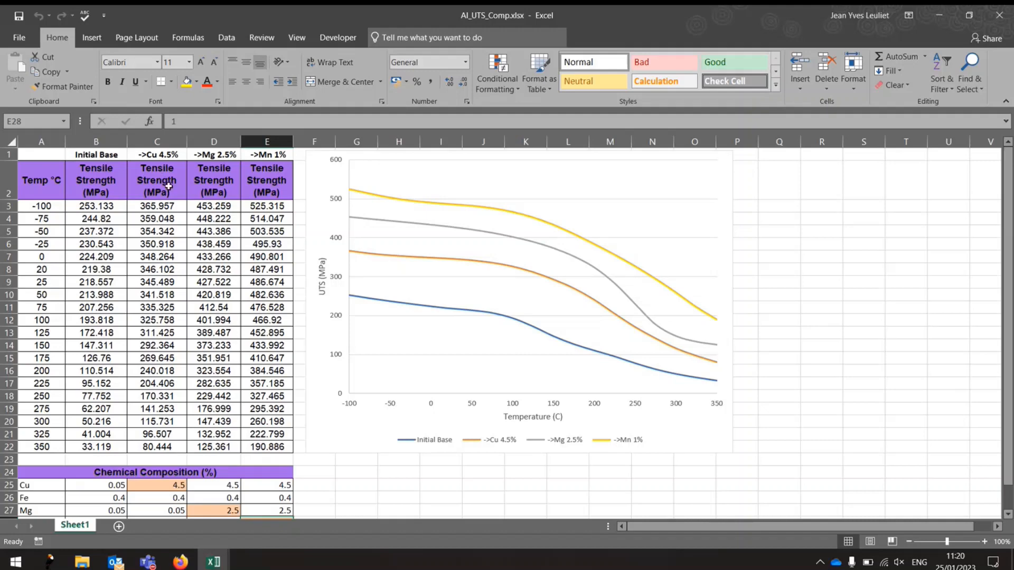
pyautogui.moveTo(107, 206); pyautogui.dragTo(103, 447)
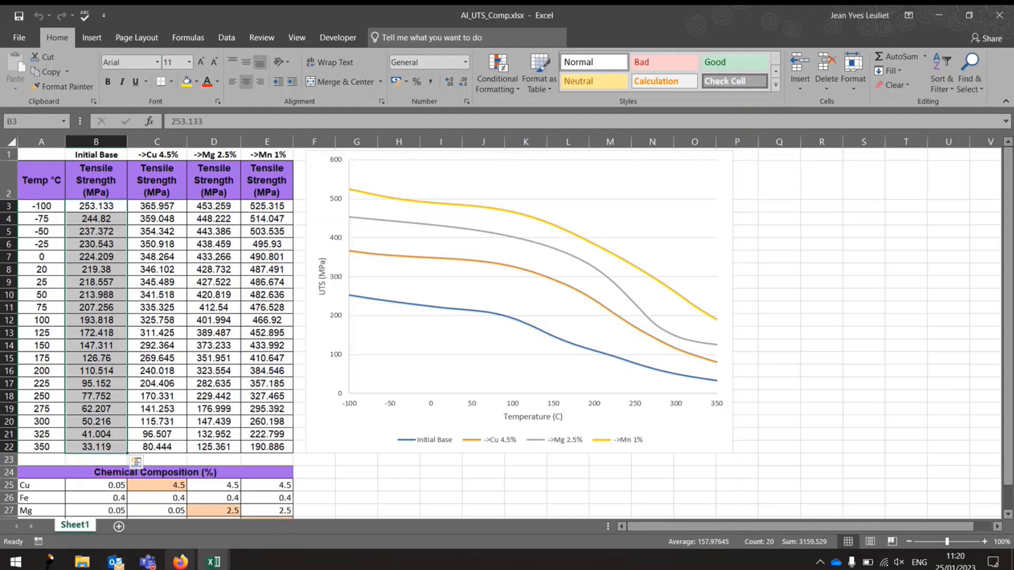
# Switch back to the Firefox window with the Total Materia comparison and reopen the Predictor results.
pyautogui.click(181, 562)
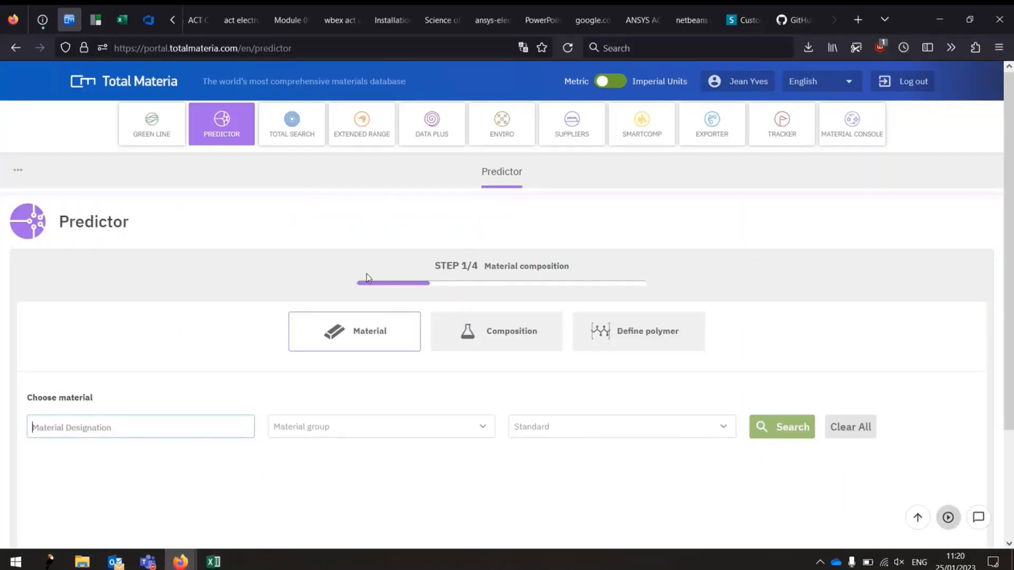
pyautogui.click(938, 20)
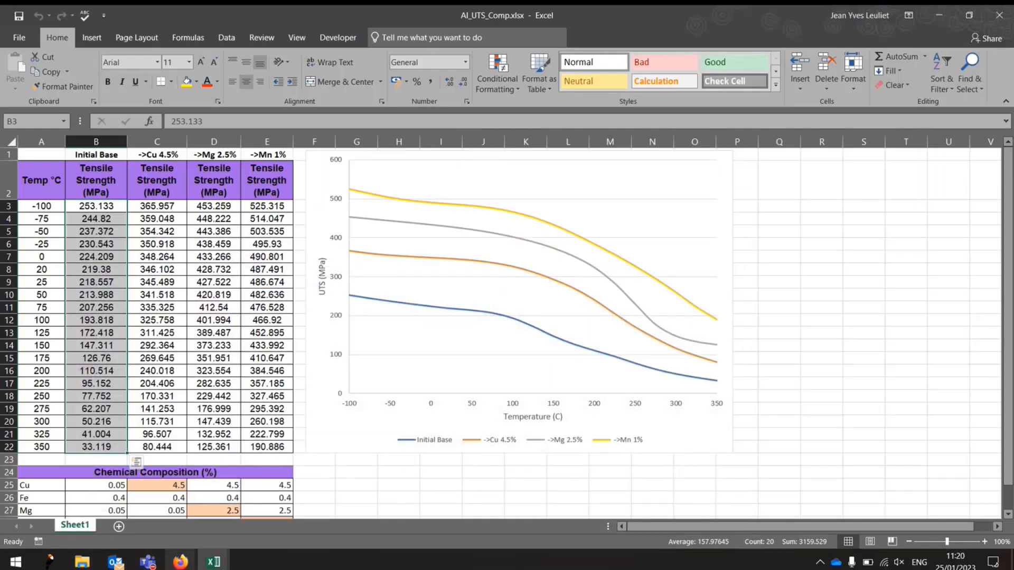
pyautogui.click(180, 562)
pyautogui.click(269, 521)
pyautogui.scroll(3, 173, 96)
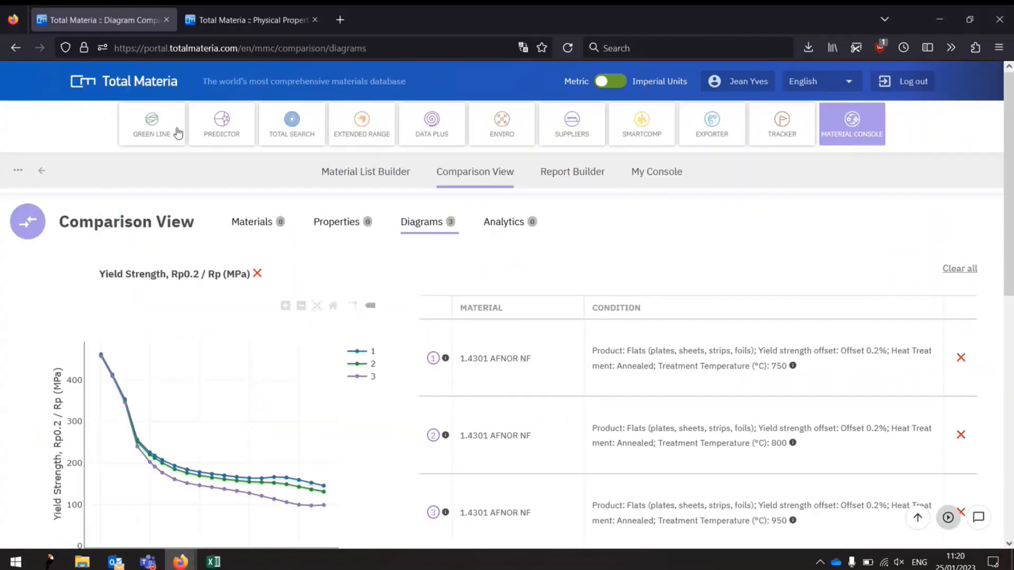
pyautogui.click(222, 123)
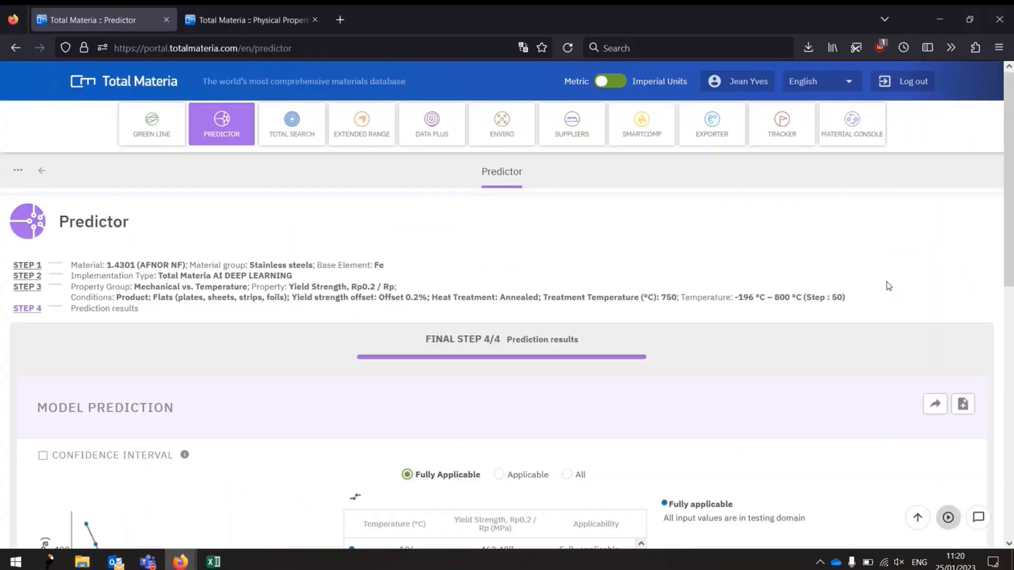
# Export the 750 °C prediction results to Excel and open the downloaded file PredictorExport - 2023-01-25.xlsx.
pyautogui.scroll(-3, 898, 280)
pyautogui.click(935, 269)
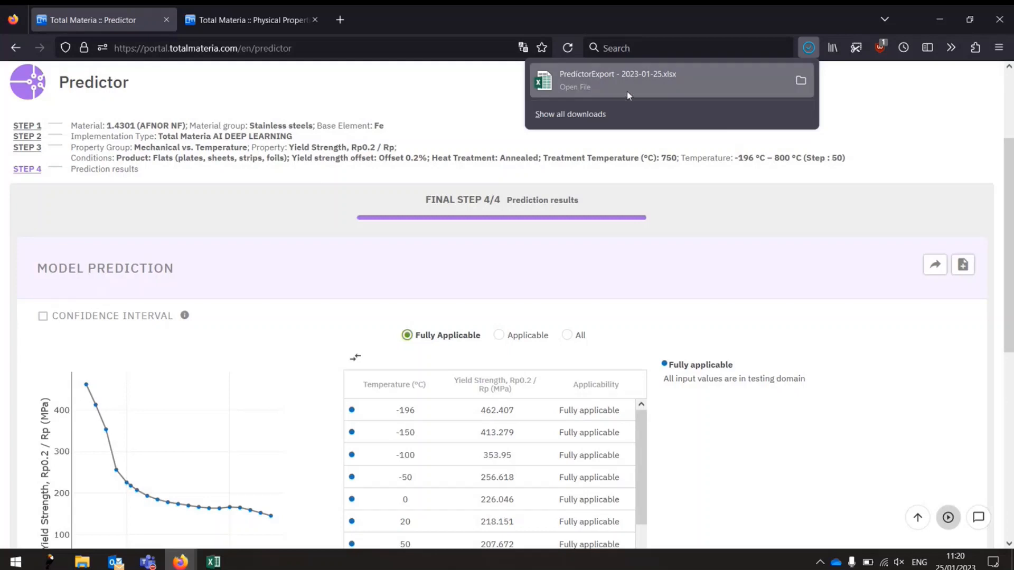
pyautogui.click(627, 90)
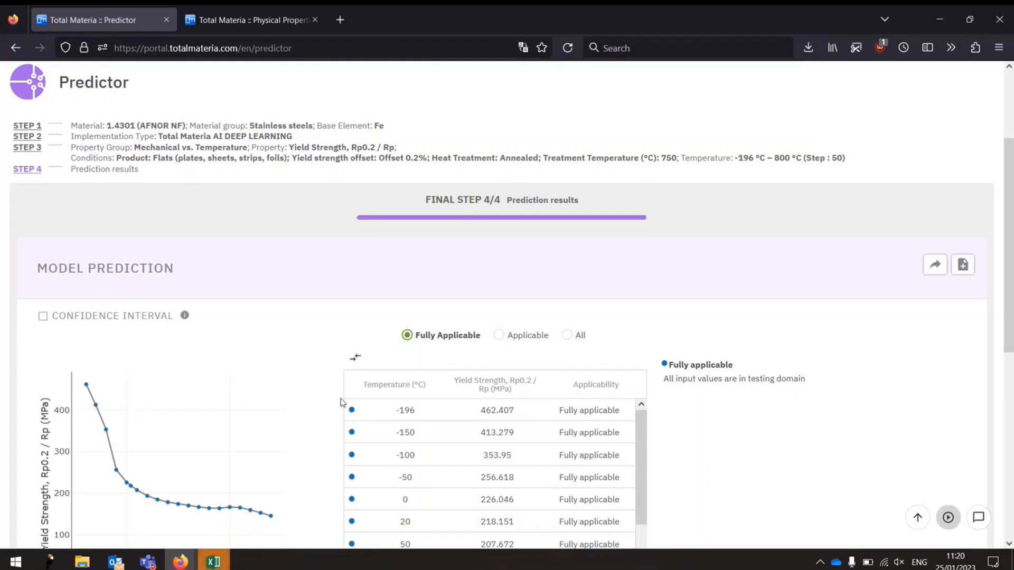
pyautogui.moveTo(215, 565)
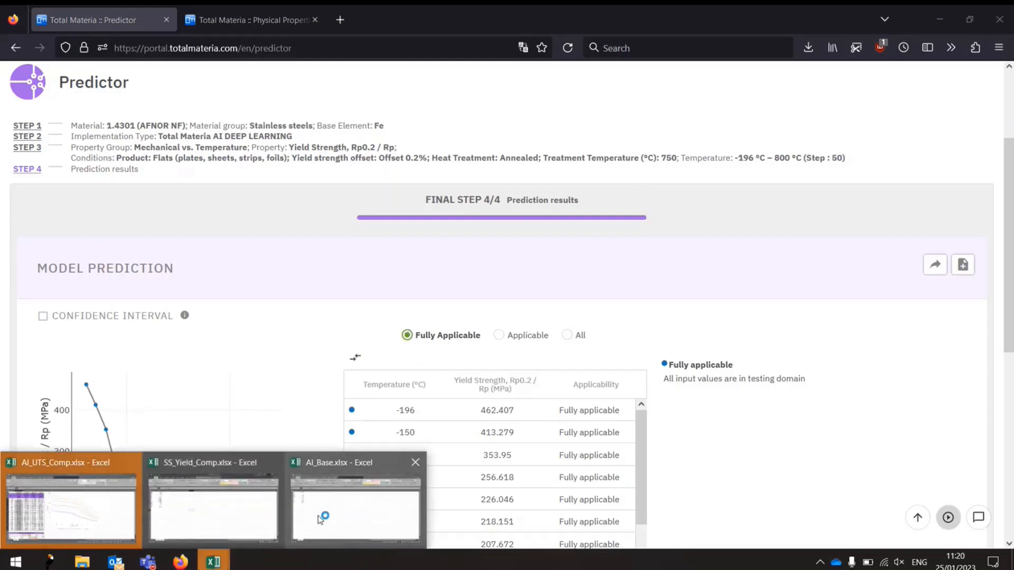
pyautogui.click(109, 508)
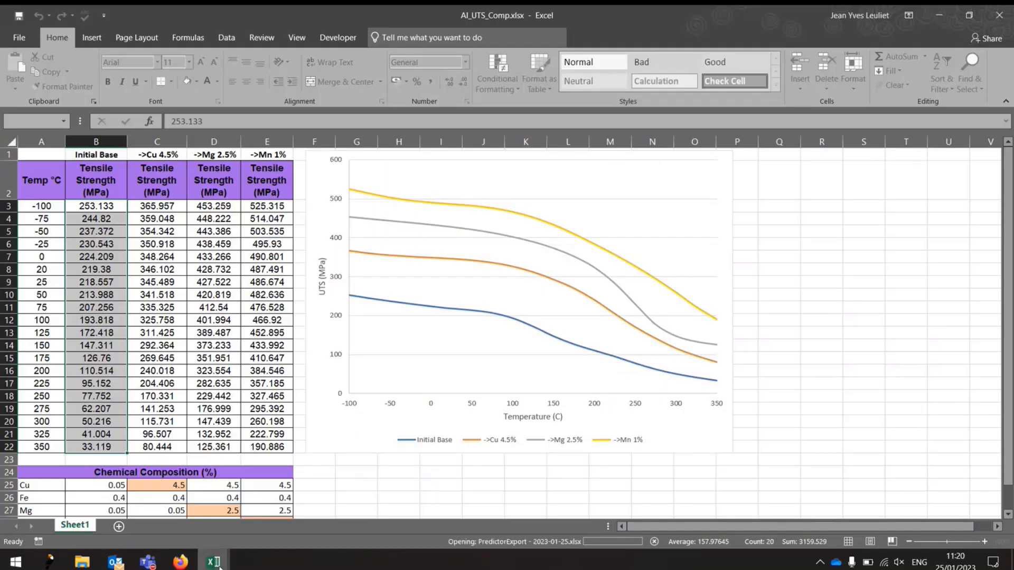
pyautogui.moveTo(217, 564)
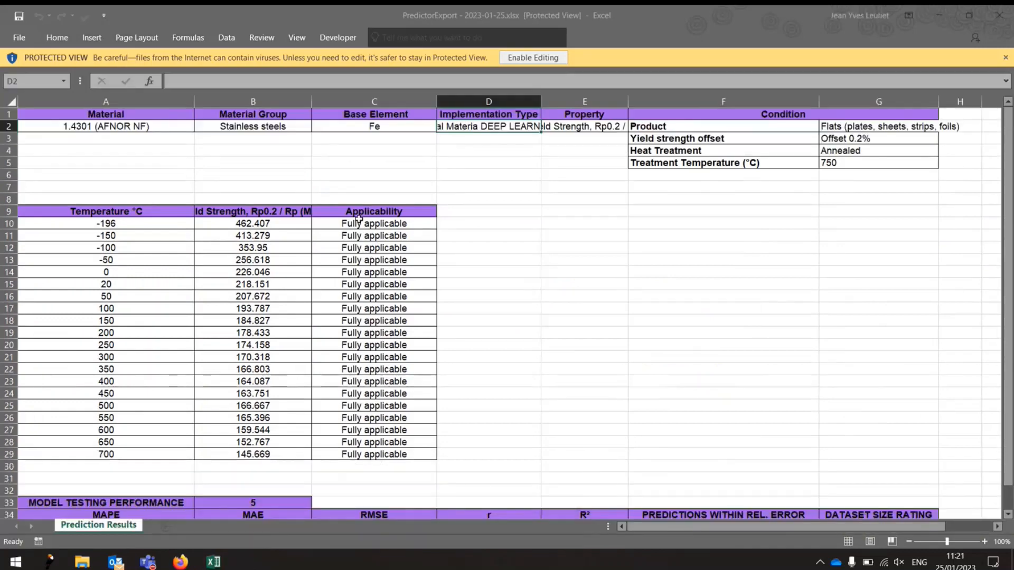
# Examine the exported material, property and condition details and the table of yield strength versus temperature.
pyautogui.moveTo(109, 117); pyautogui.dragTo(852, 203)
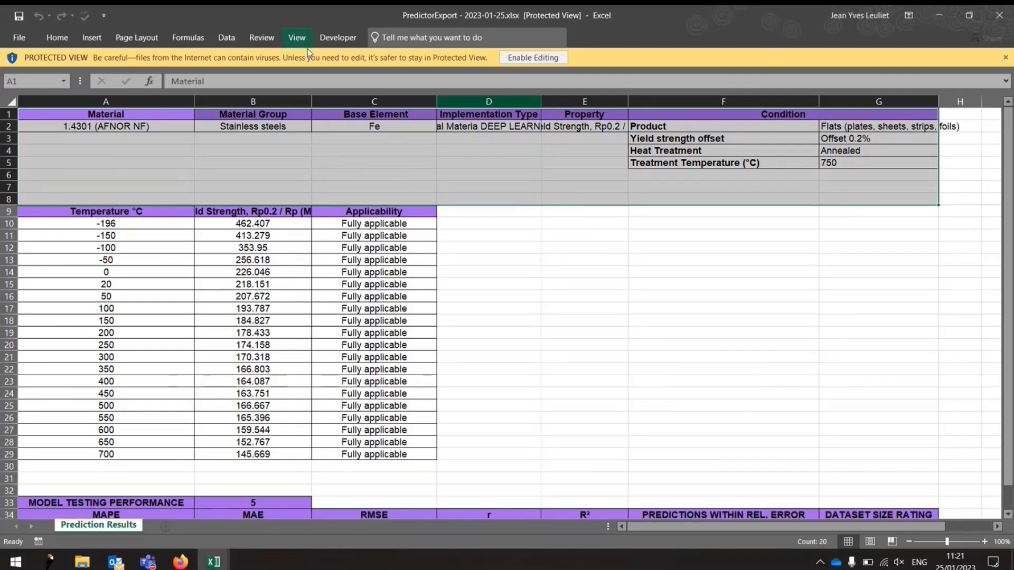
pyautogui.click(147, 130)
pyautogui.click(148, 116)
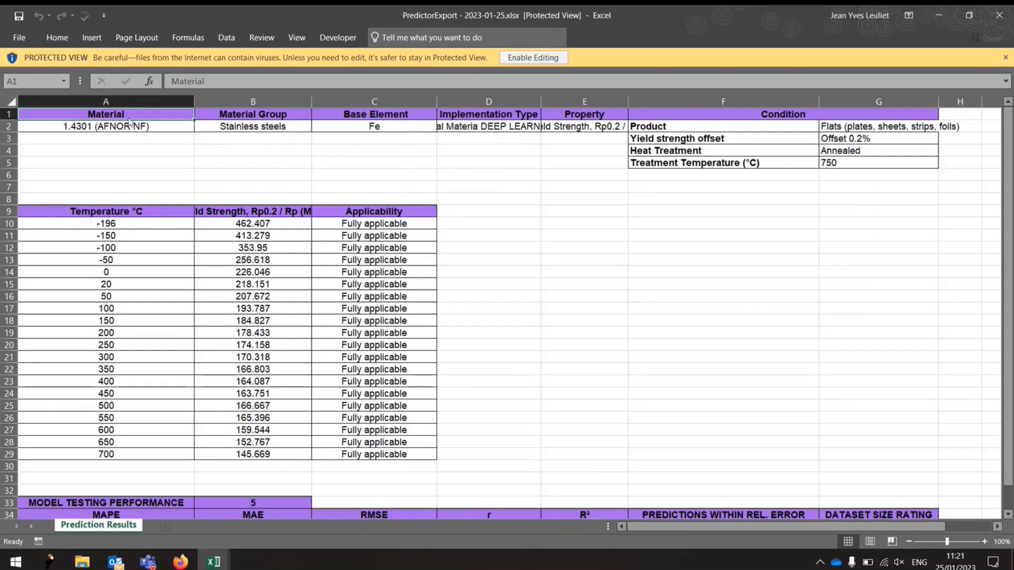
pyautogui.moveTo(130, 121); pyautogui.dragTo(151, 115)
pyautogui.scroll(-2, 174, 245)
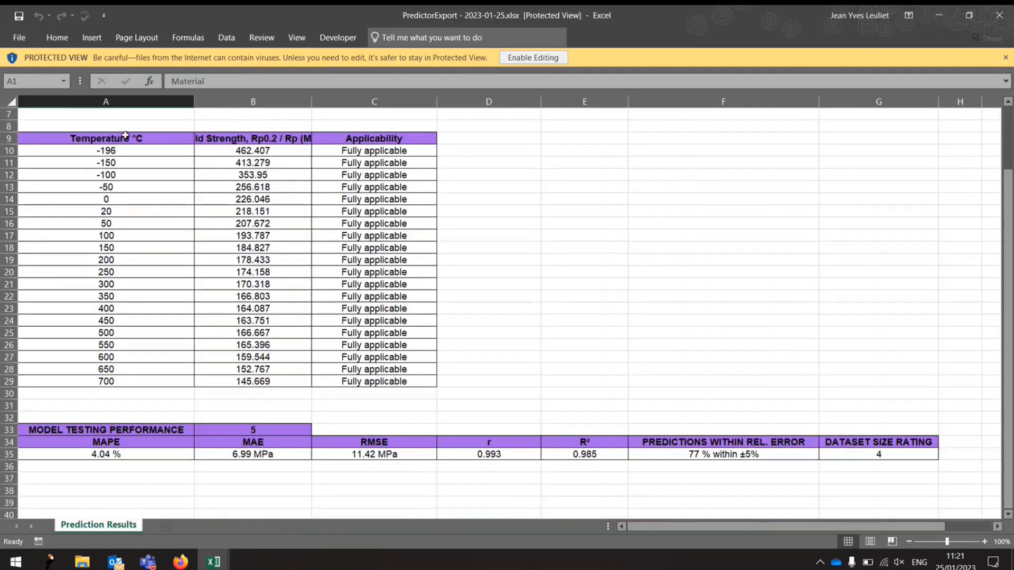
pyautogui.moveTo(127, 138); pyautogui.dragTo(301, 384)
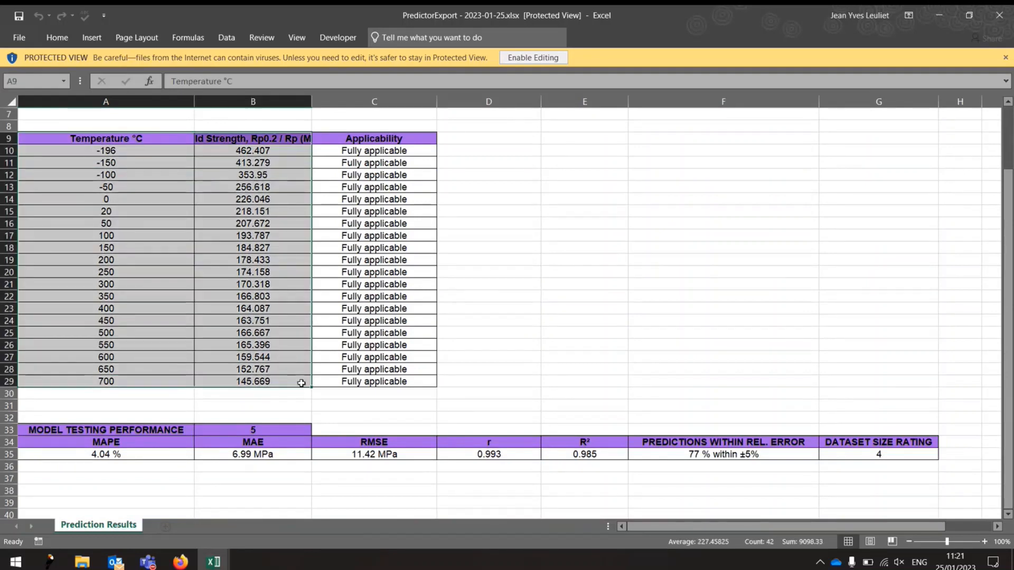
pyautogui.click(534, 288)
# Examine the model testing performance metrics, including MAPE, and return to the exported yield strength column.
pyautogui.scroll(-4, 534, 289)
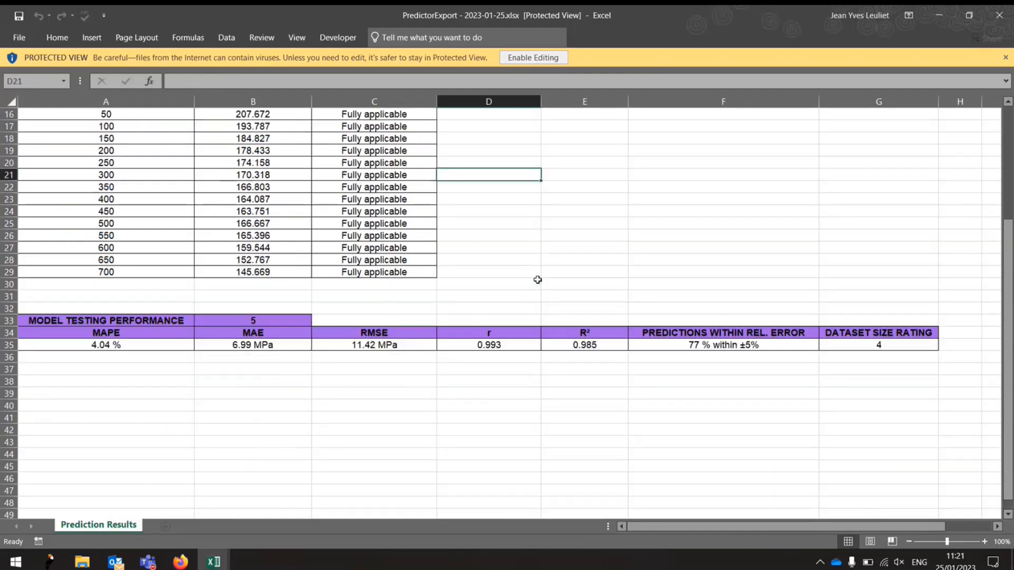
pyautogui.moveTo(136, 286); pyautogui.dragTo(897, 350)
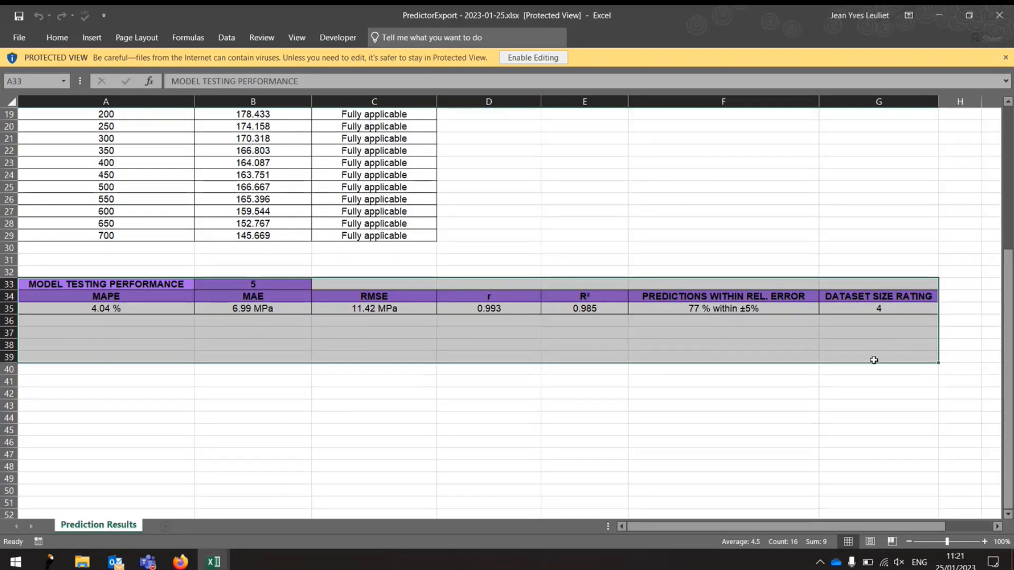
pyautogui.click(158, 307)
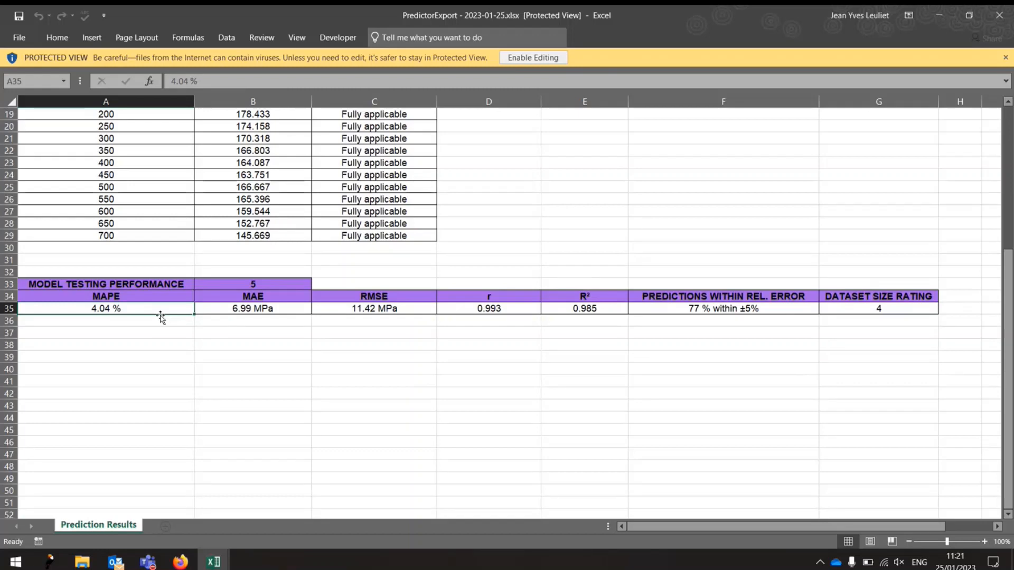
pyautogui.scroll(2, 226, 248)
pyautogui.scroll(4, 226, 248)
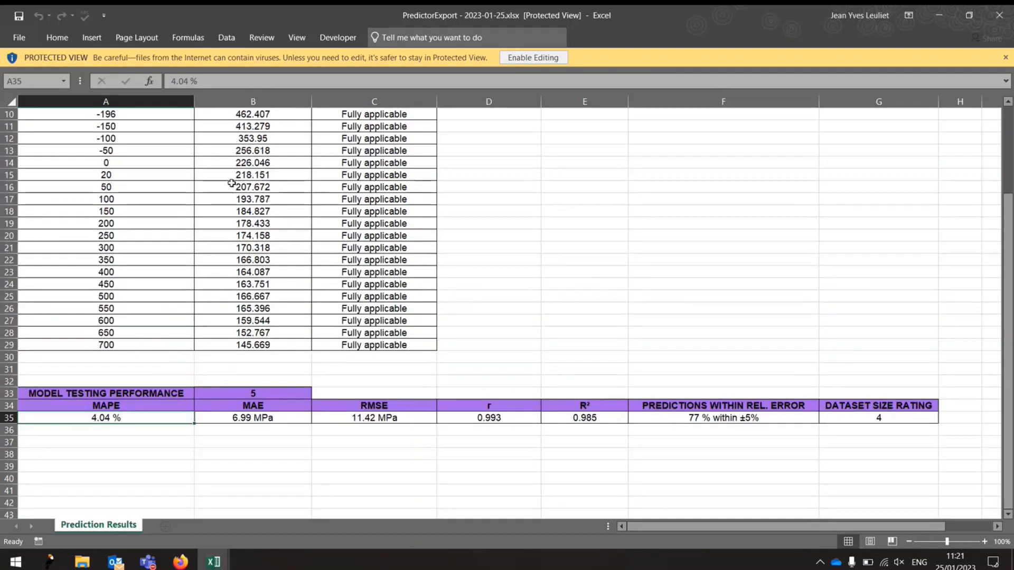
pyautogui.moveTo(253, 211); pyautogui.dragTo(274, 395)
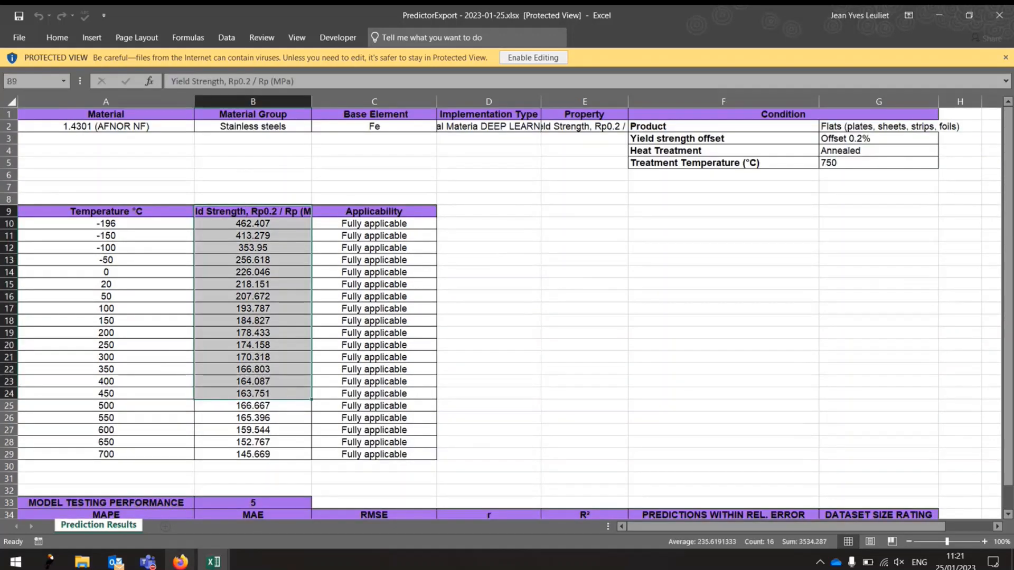
# Switch to the AI_UTS_Comp.xlsx workbook and examine tensile strength versus temperature for the Initial Base, Cu 4.5%, Mg 2.5% and Mn 1% variants.
pyautogui.click(214, 562)
pyautogui.click(106, 519)
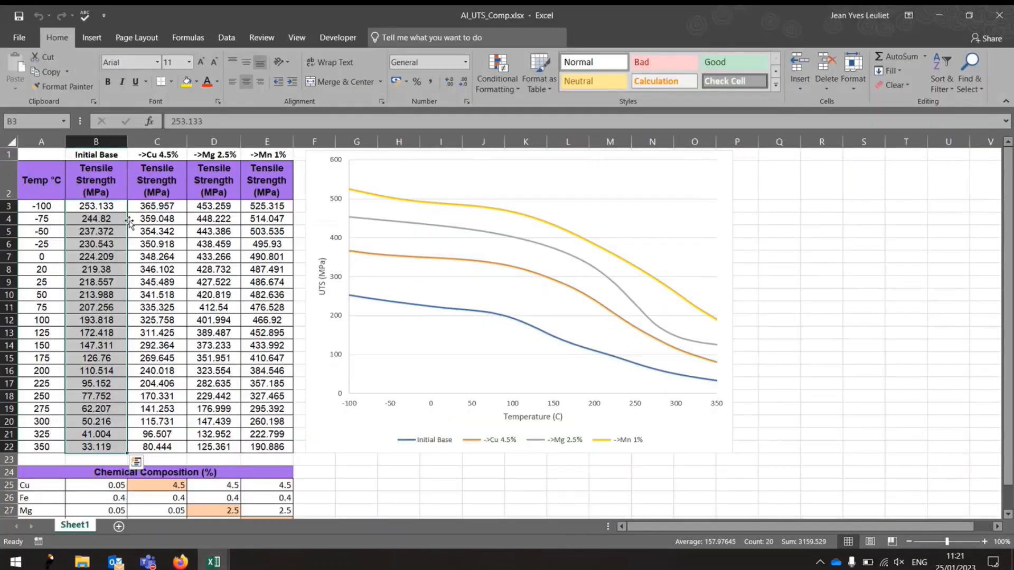
pyautogui.click(165, 156)
pyautogui.click(208, 159)
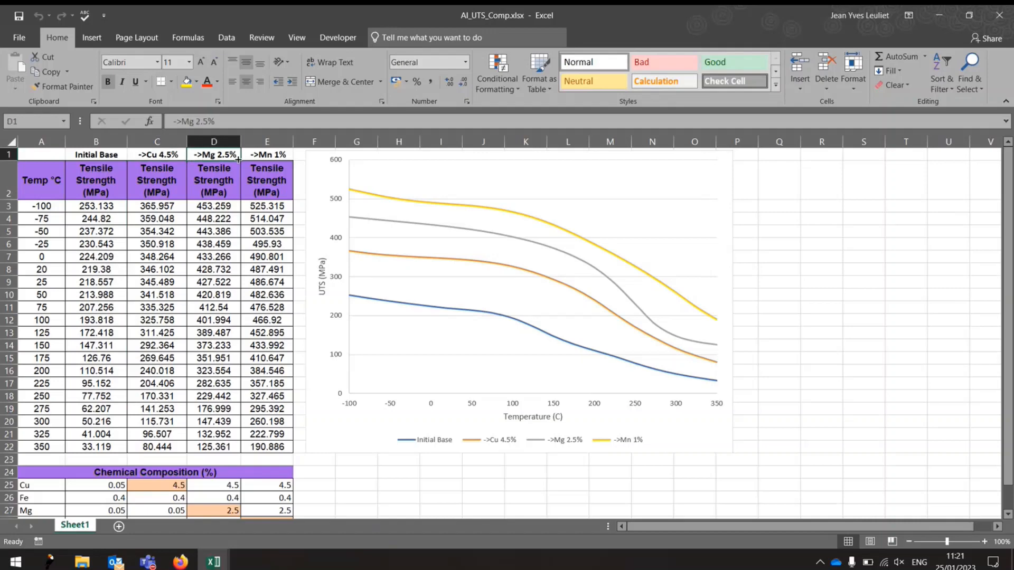
pyautogui.click(274, 164)
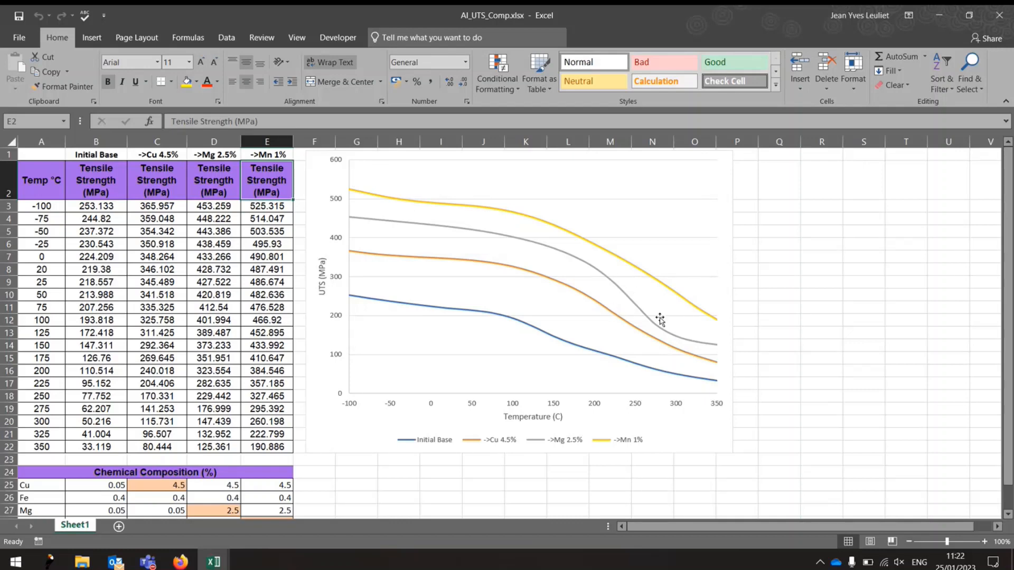
pyautogui.moveTo(662, 348)
pyautogui.moveTo(531, 272)
# Switch to Firefox, return to the Predictor's material composition step and search for material 6061.
pyautogui.moveTo(186, 563)
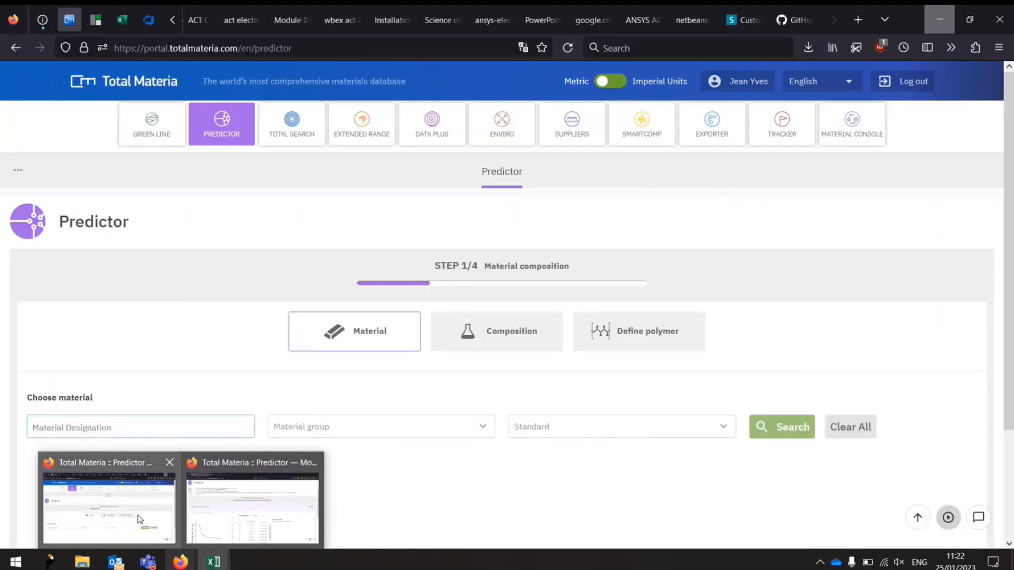
pyautogui.click(141, 522)
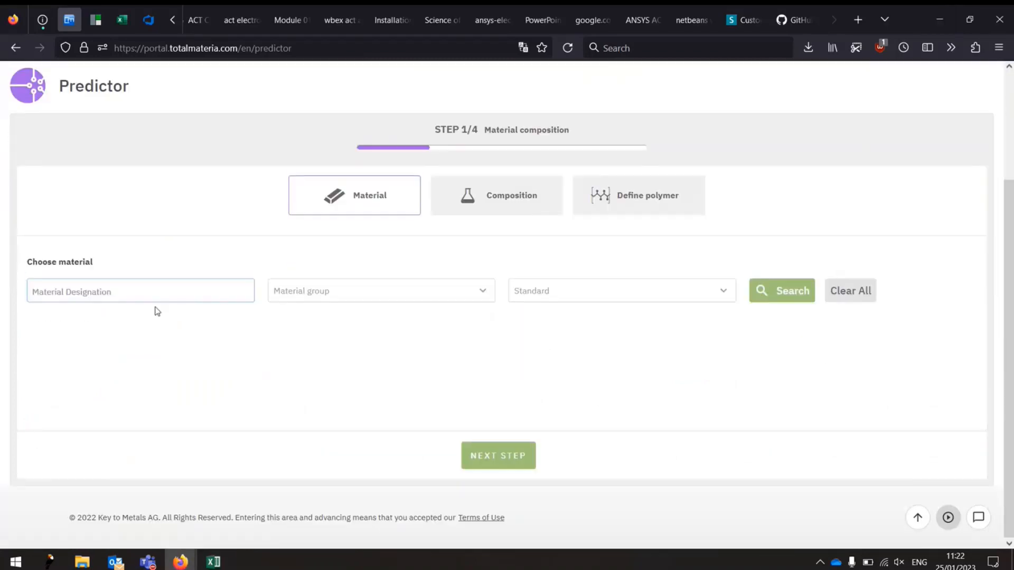
pyautogui.scroll(-3, 158, 317)
pyautogui.click(153, 292)
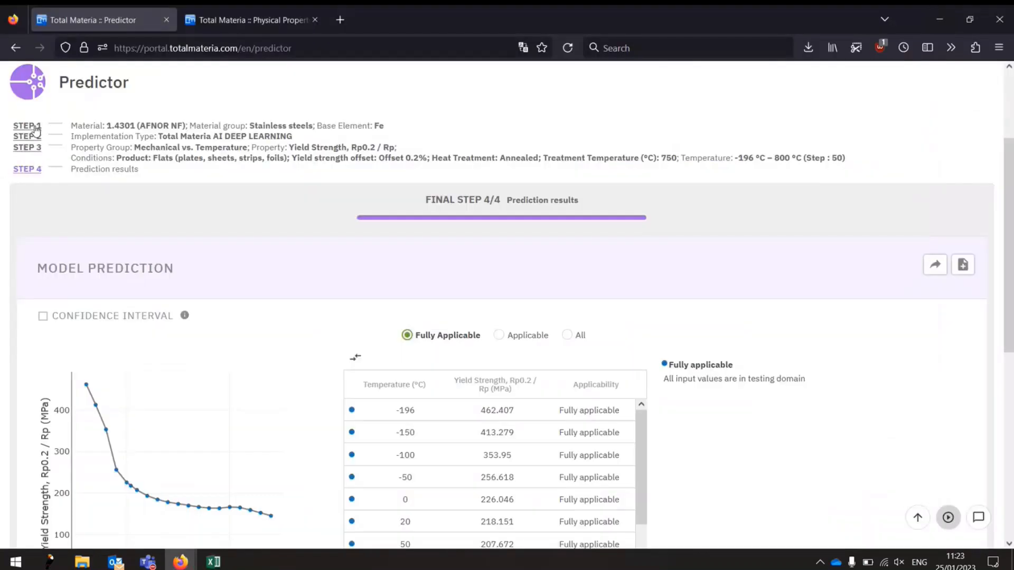
pyautogui.click(27, 126)
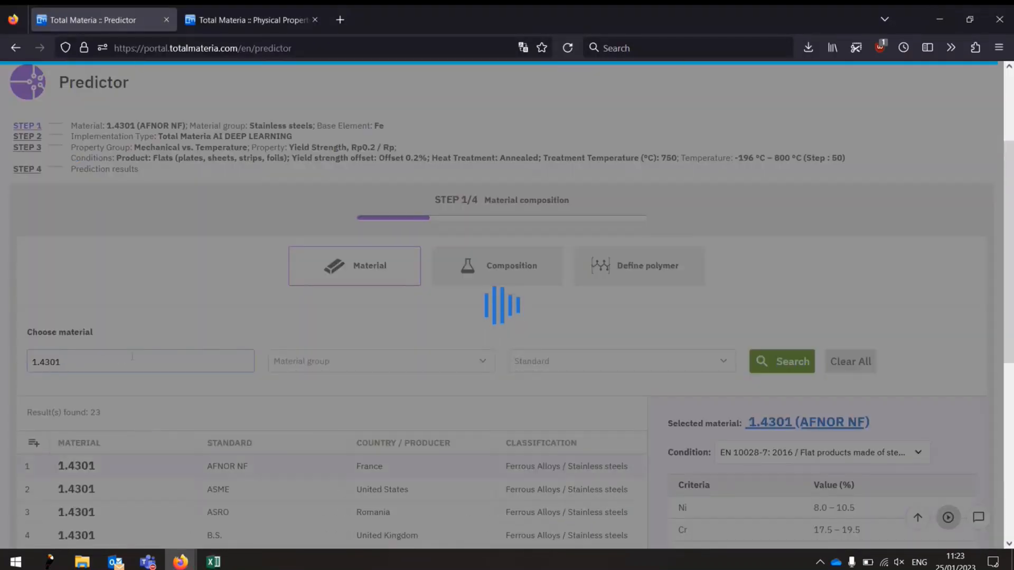
pyautogui.write('6061')
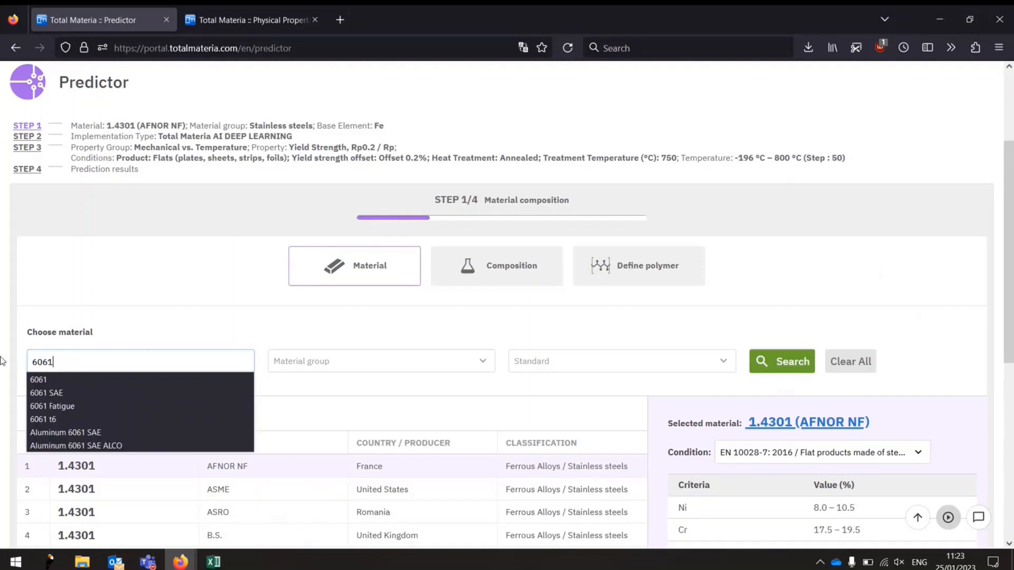
pyautogui.press('Return')
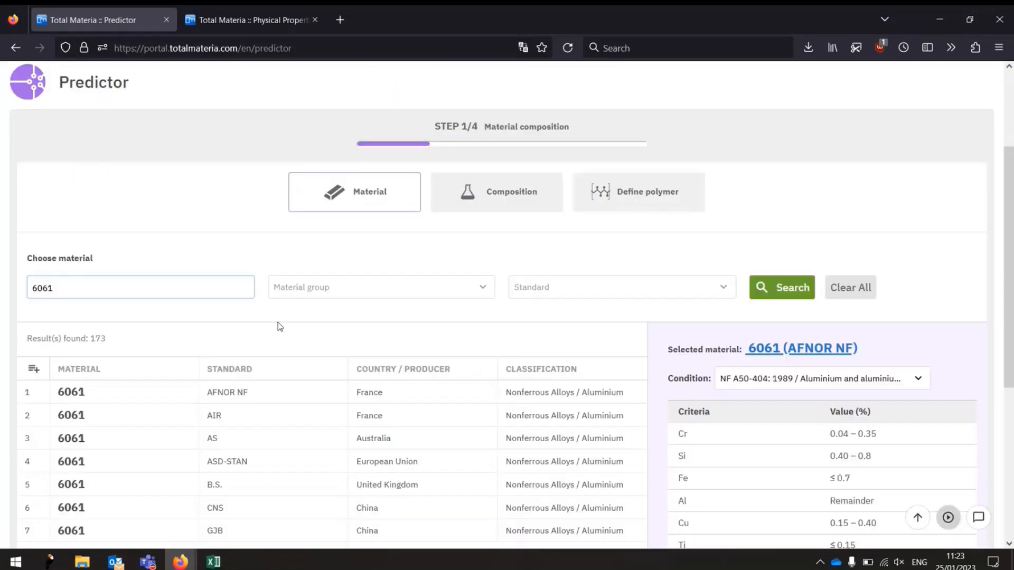
# Choose the 6061 AFNOR NF aluminium and set the AI implementation to Total Materia AI DEEP LEARNING.
pyautogui.click(238, 392)
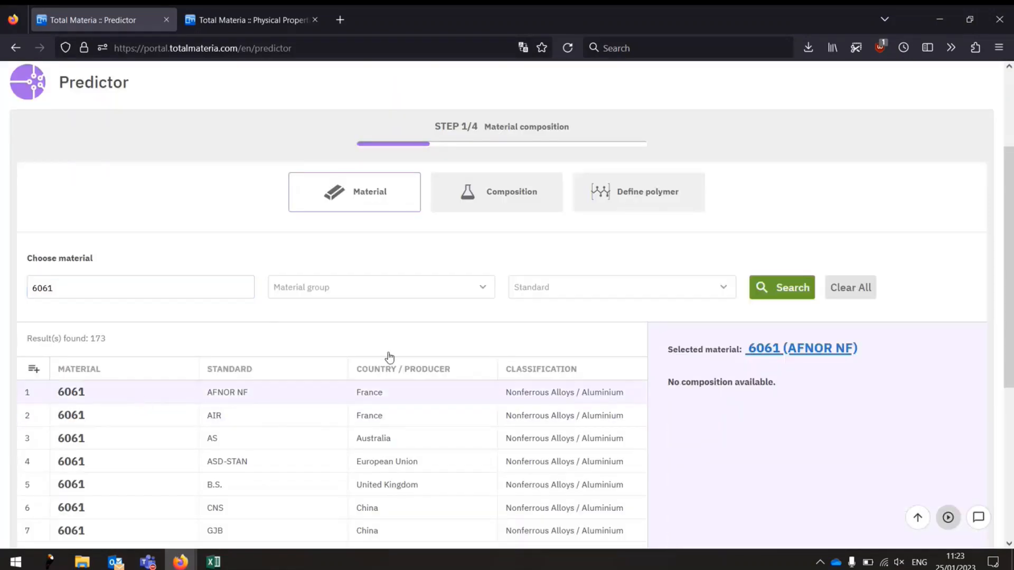
pyautogui.scroll(-5, 462, 501)
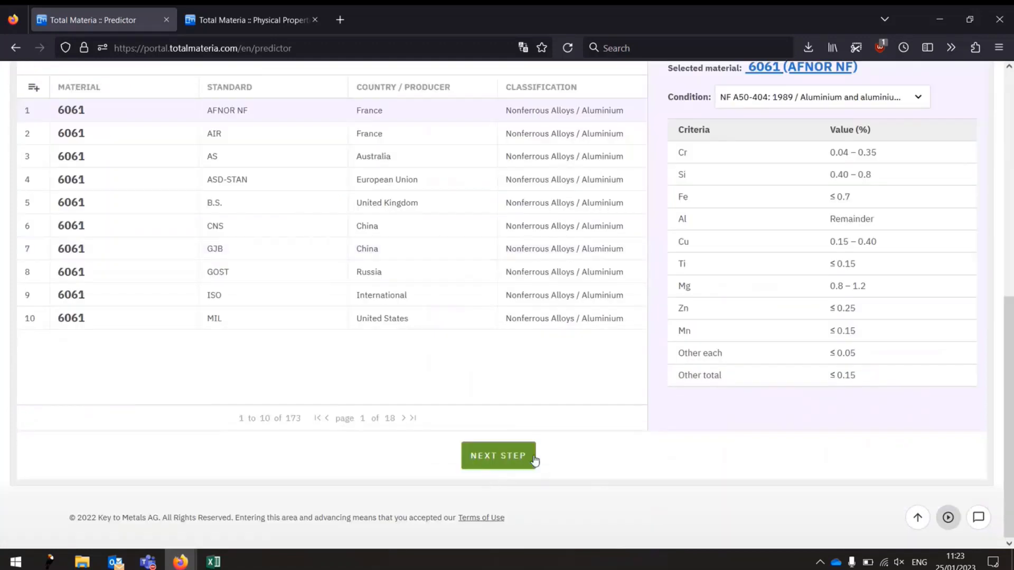
pyautogui.click(532, 460)
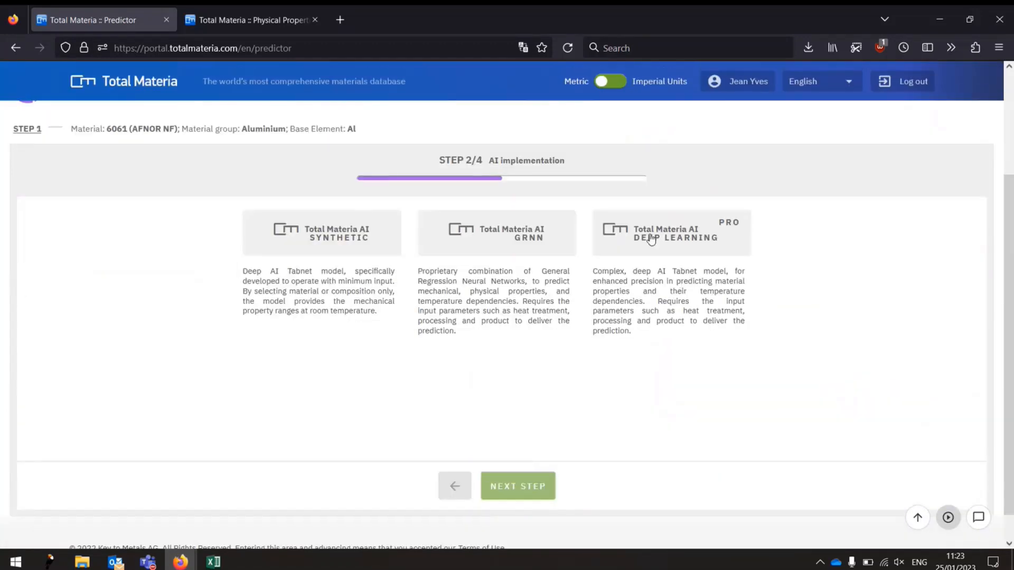
pyautogui.click(672, 231)
pyautogui.click(526, 485)
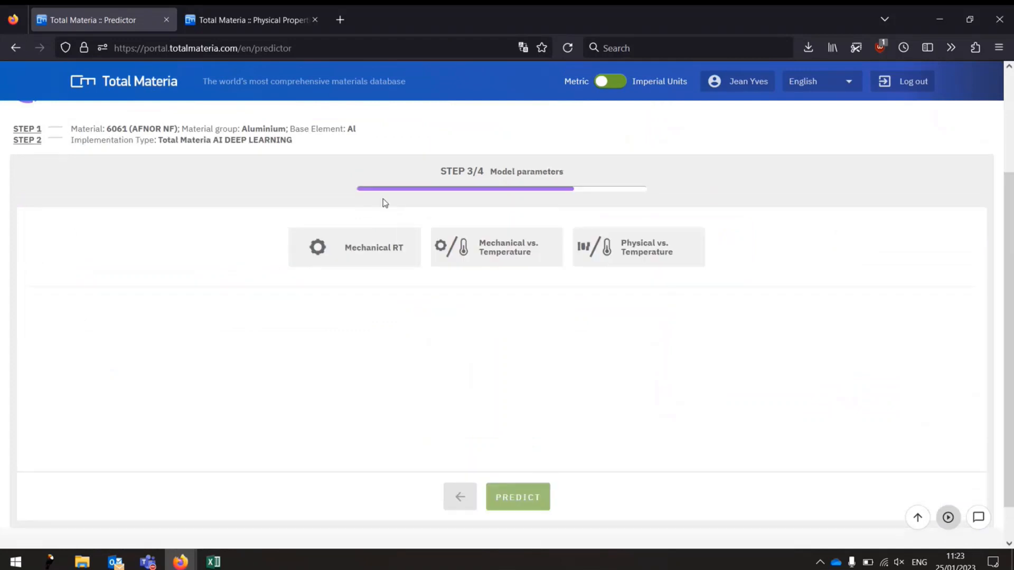
# Set the model parameters to Mechanical vs. Temperature with Tensile Strength (MPa) as the property.
pyautogui.click(500, 241)
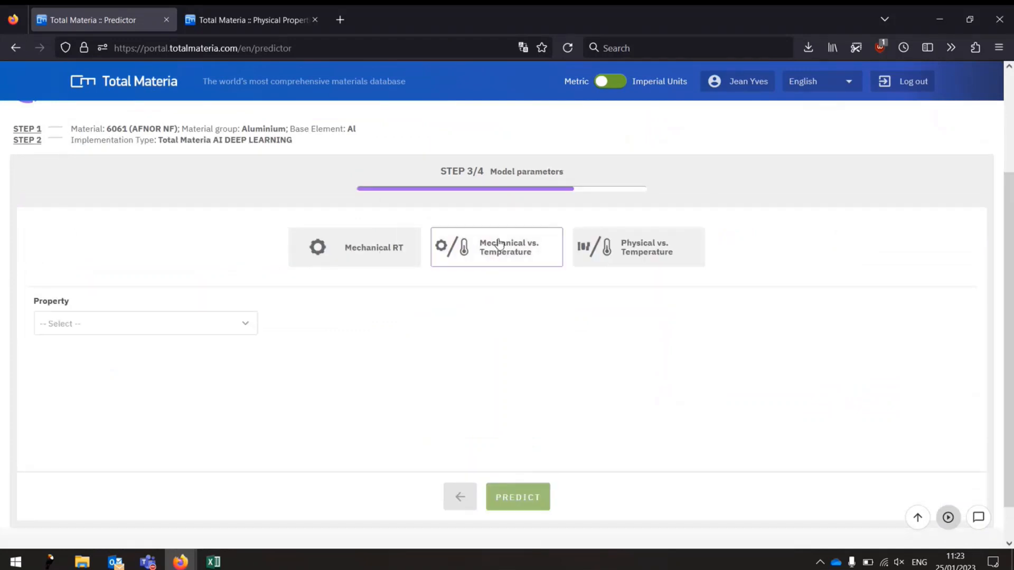
pyautogui.click(214, 326)
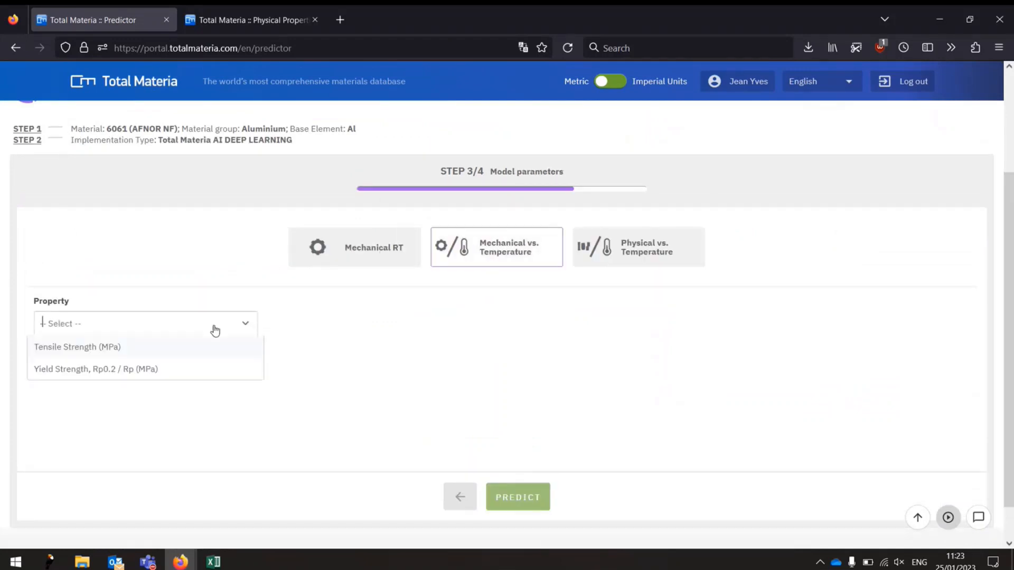
pyautogui.click(121, 348)
# Examine the strain-hardened and temper conditions offered for the 6061 tensile strength prediction, then close the list without choosing one.
pyautogui.click(128, 431)
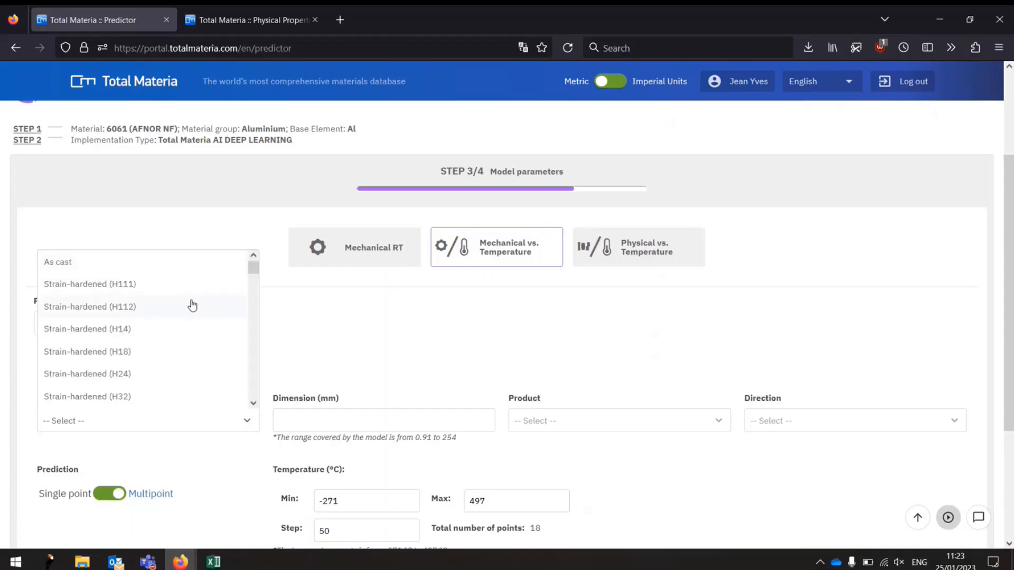
pyautogui.scroll(-3, 154, 335)
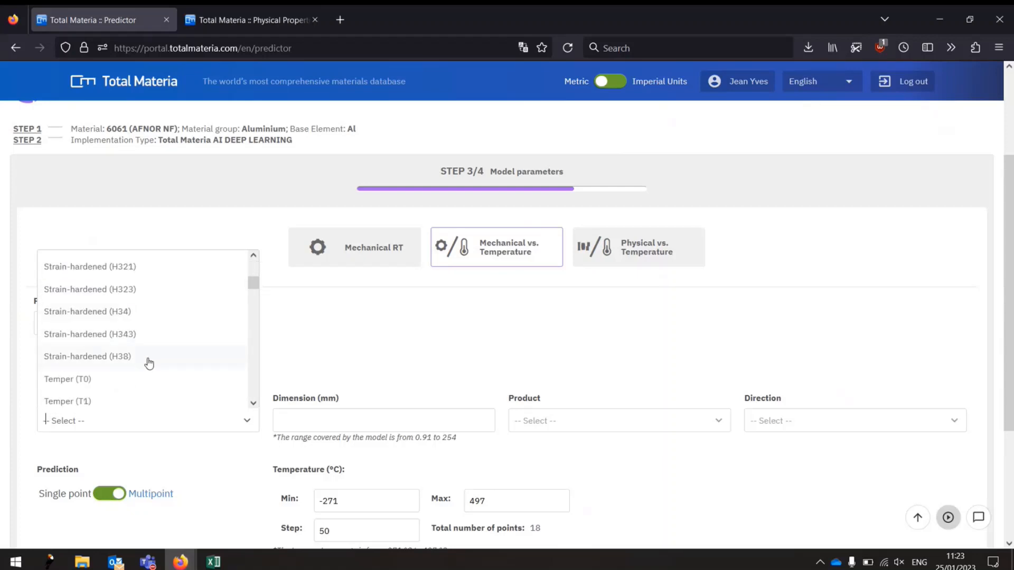
pyautogui.scroll(-2, 148, 359)
pyautogui.scroll(-4, 148, 362)
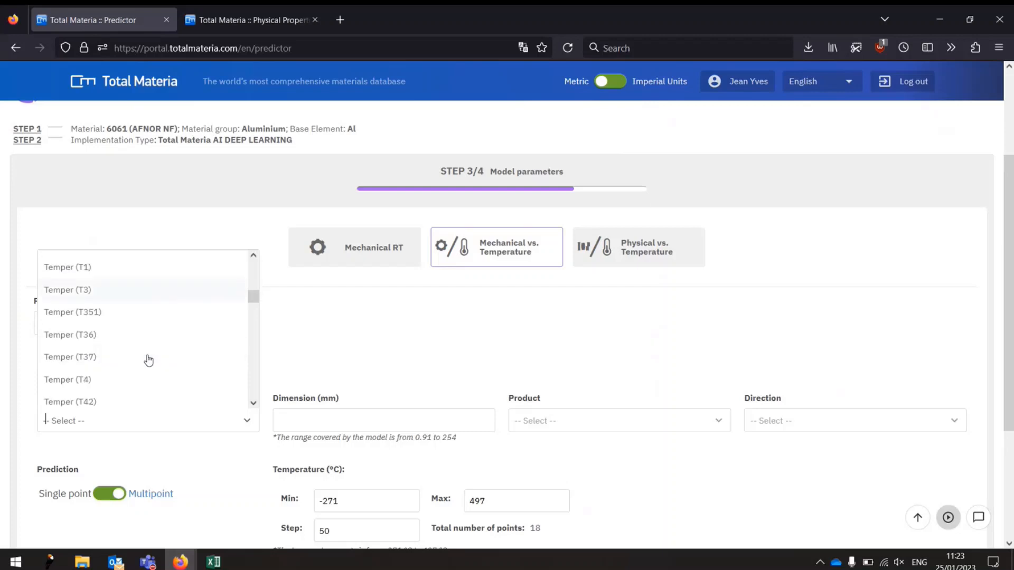
pyautogui.scroll(-3, 148, 363)
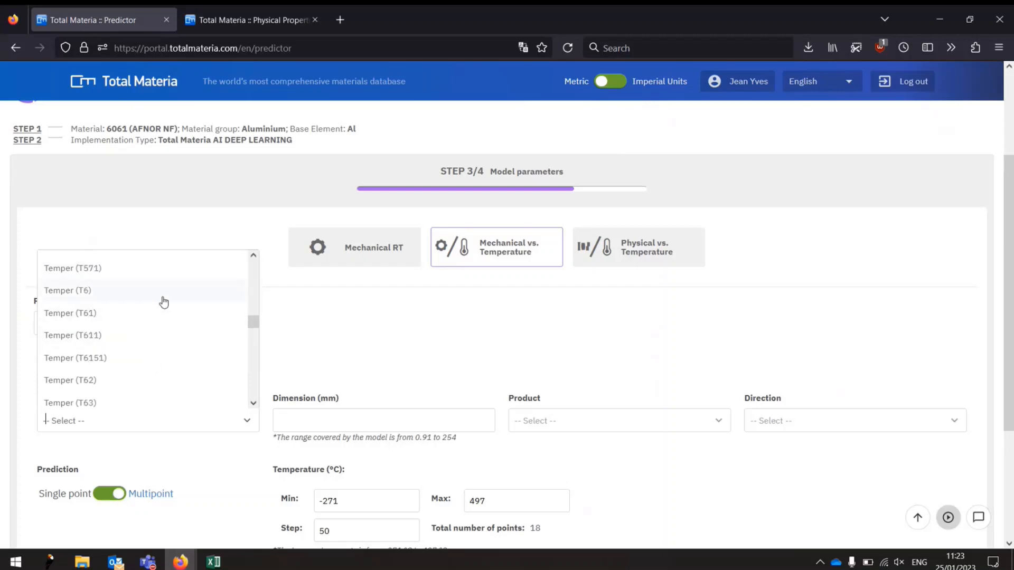
pyautogui.scroll(-2, 139, 375)
pyautogui.scroll(-1, 139, 376)
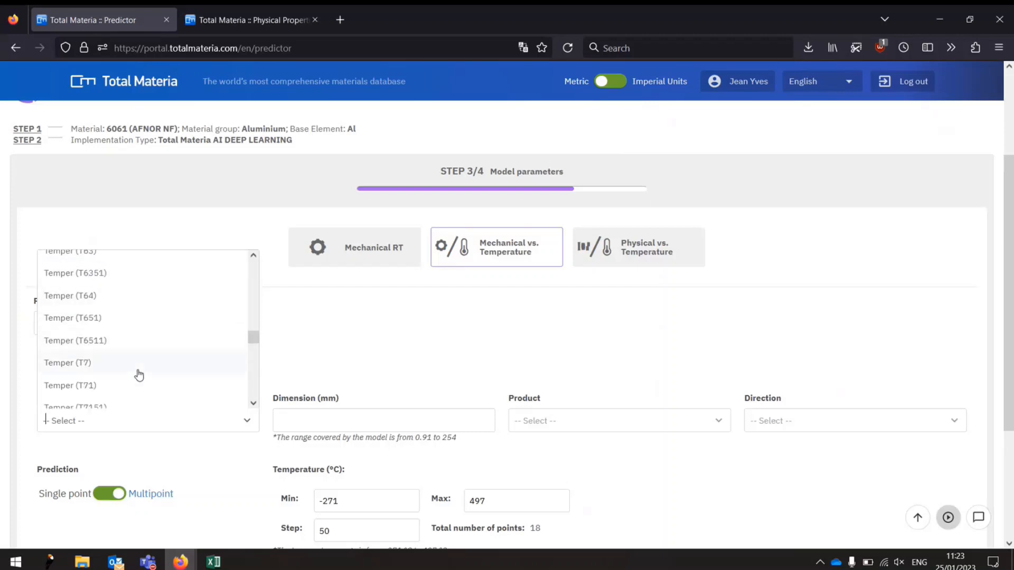
pyautogui.scroll(-2, 138, 376)
pyautogui.scroll(-2, 139, 377)
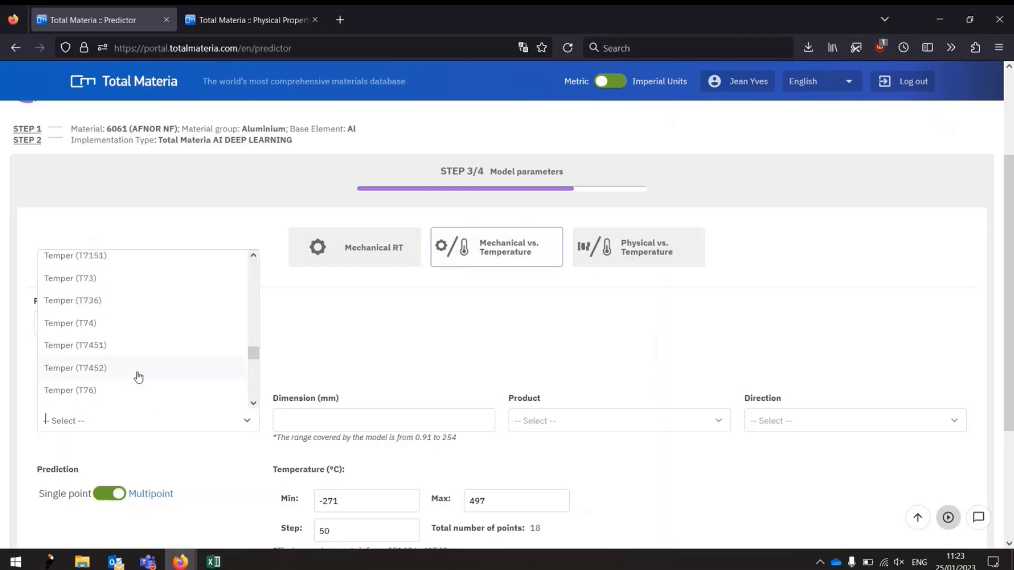
pyautogui.scroll(-6, 138, 376)
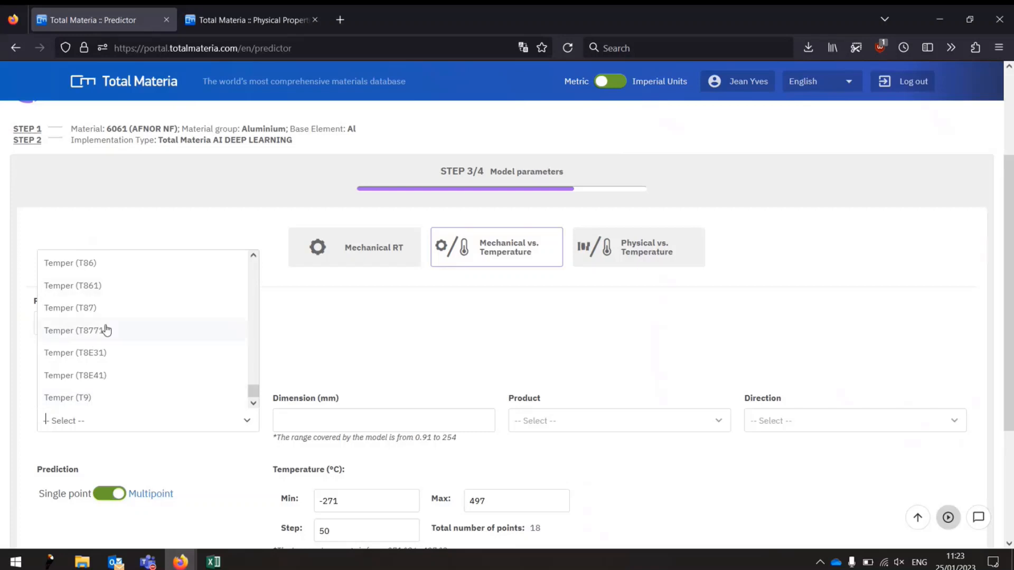
pyautogui.scroll(3, 98, 343)
pyautogui.scroll(5, 93, 392)
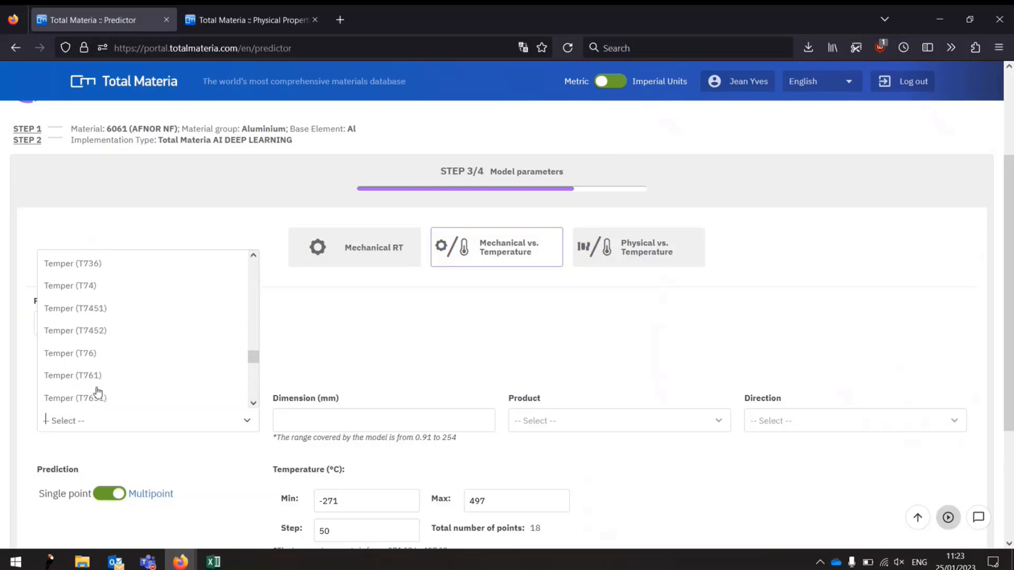
pyautogui.scroll(5, 101, 364)
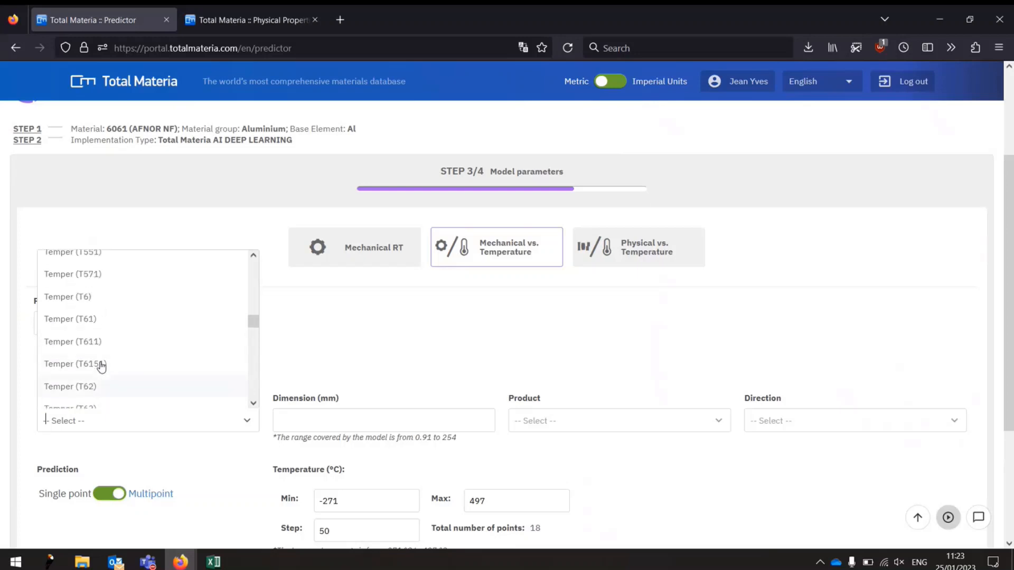
pyautogui.click(807, 216)
# Open the Material Console's diagram comparison and examine the 1.4301 yield strength curves for 750, 800 and 950 °C annealing.
pyautogui.scroll(3, 813, 222)
pyautogui.click(854, 124)
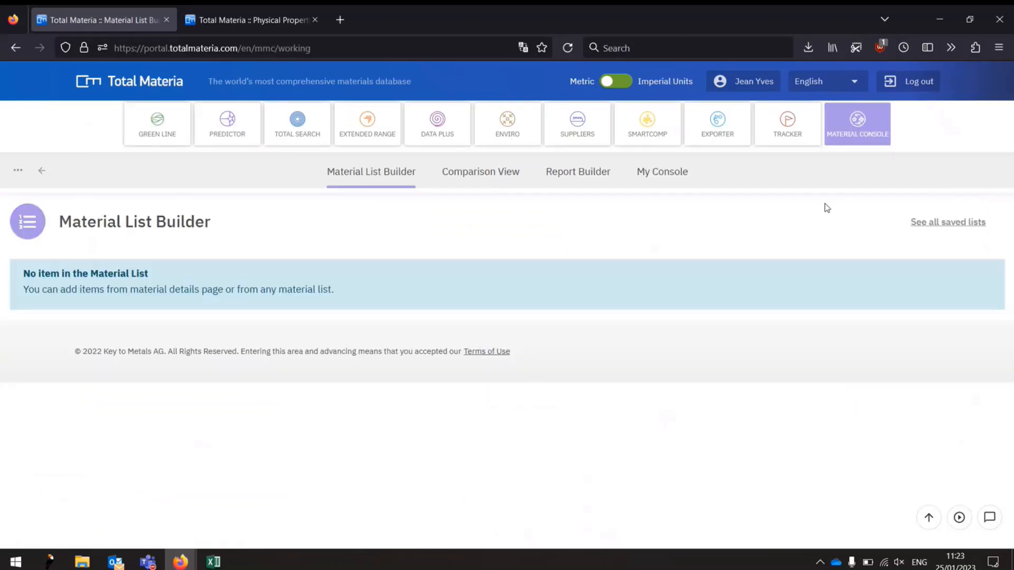
pyautogui.click(488, 179)
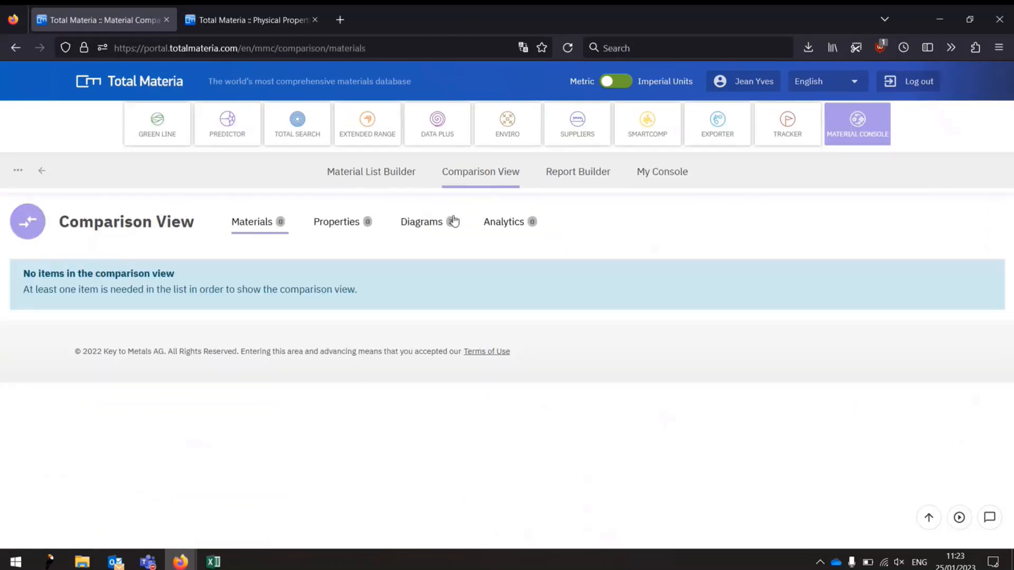
pyautogui.click(431, 221)
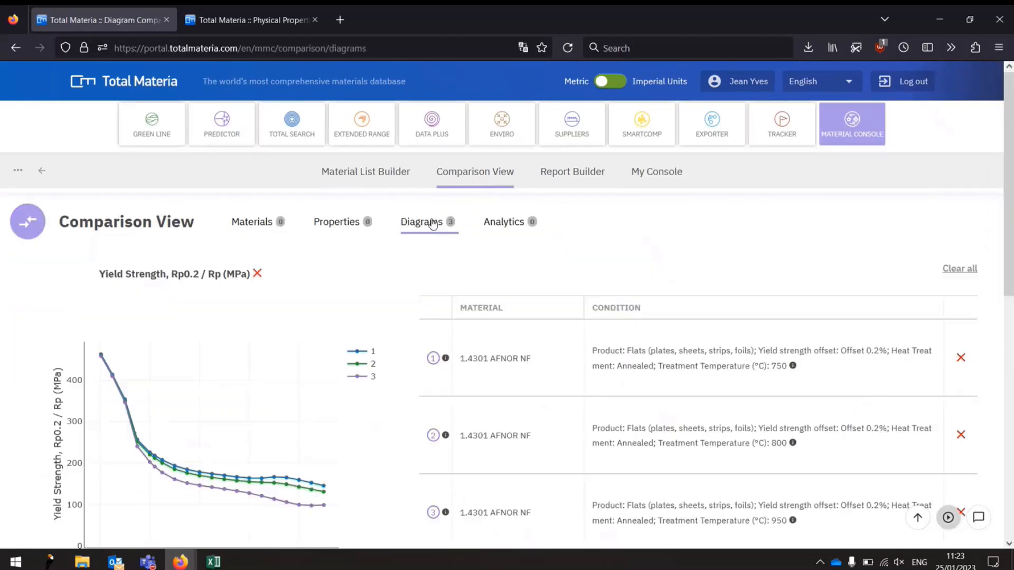
pyautogui.scroll(-4, 174, 199)
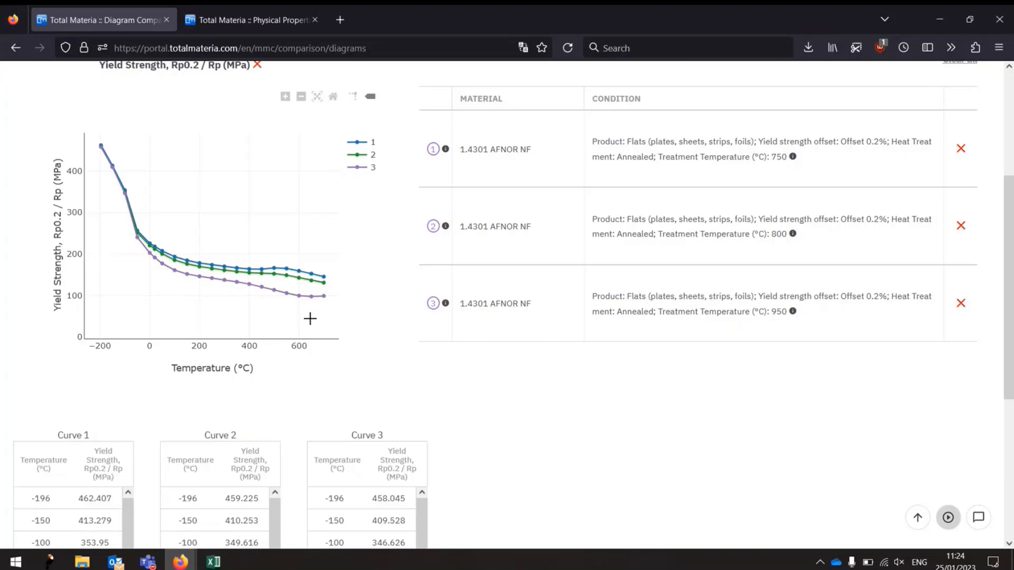
pyautogui.moveTo(294, 298)
pyautogui.moveTo(328, 278)
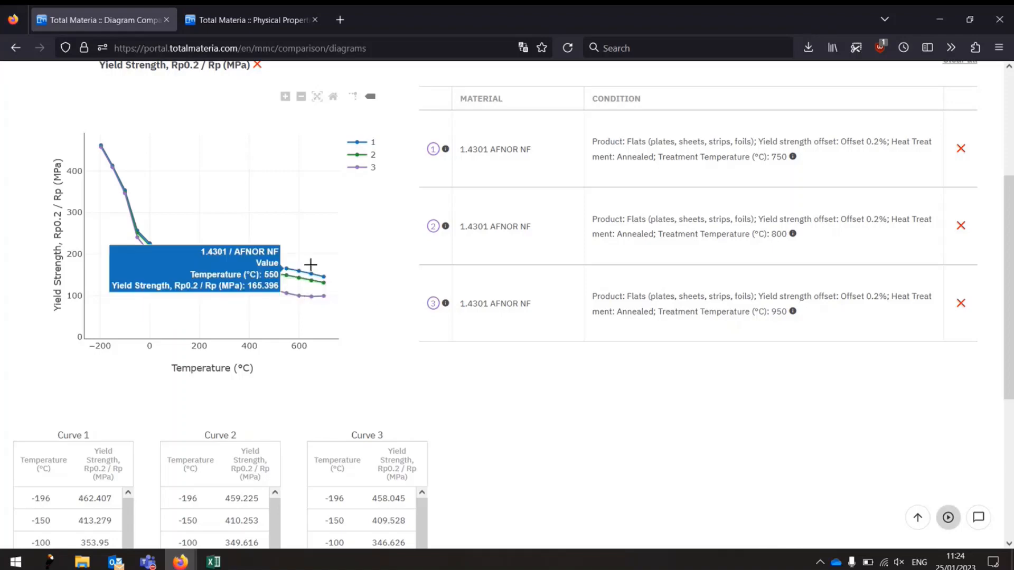